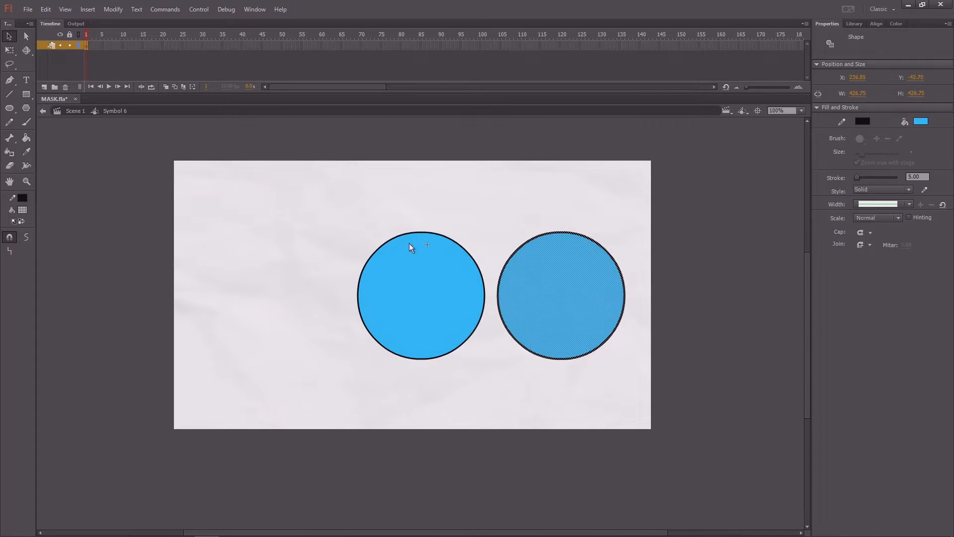
Step: Move both blue circles together to the left, toward the middle of the stage
left_click_drag(345, 193, 627, 373)
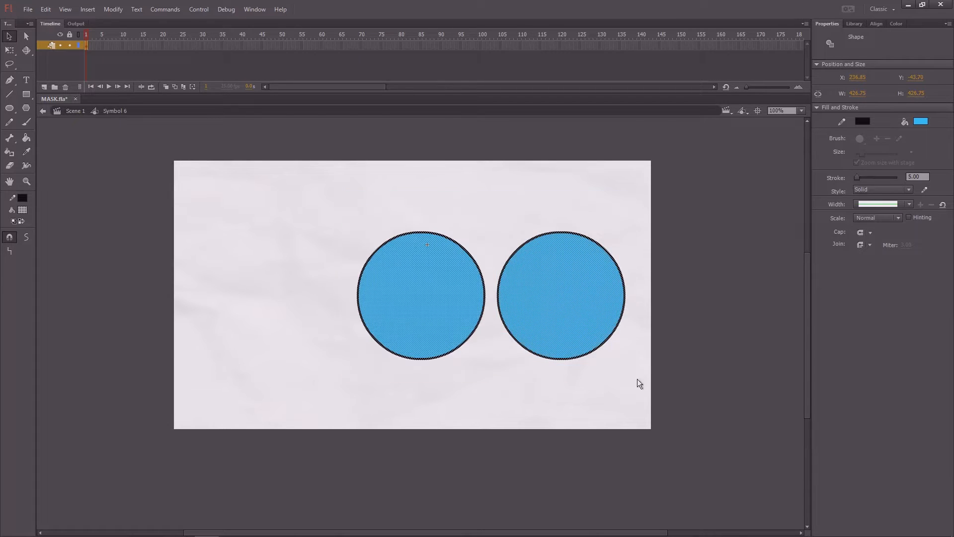
left_click_drag(550, 326, 488, 323)
left_click(587, 309)
Step: Cut the right circle with its outline and paste it in place on a new layer above
left_click(500, 300)
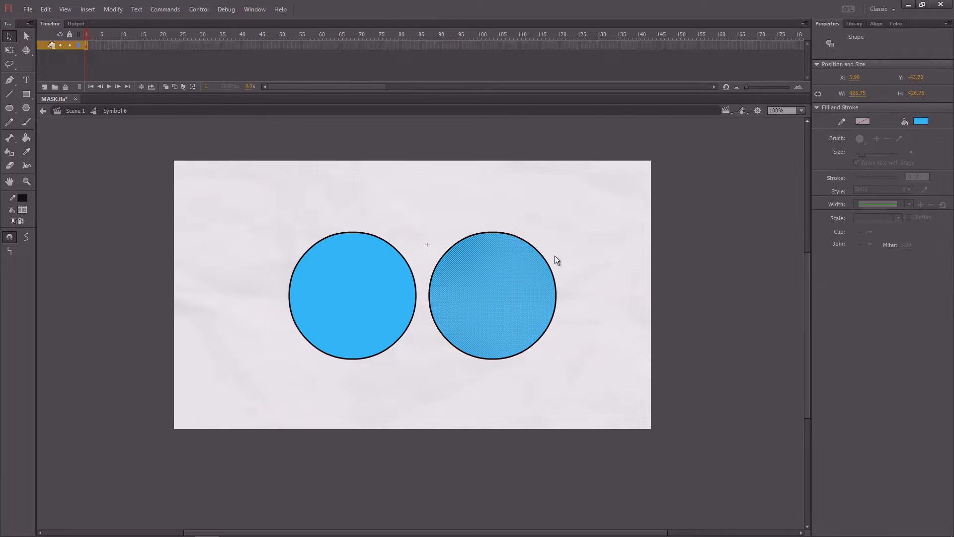
left_click_drag(598, 204, 422, 380)
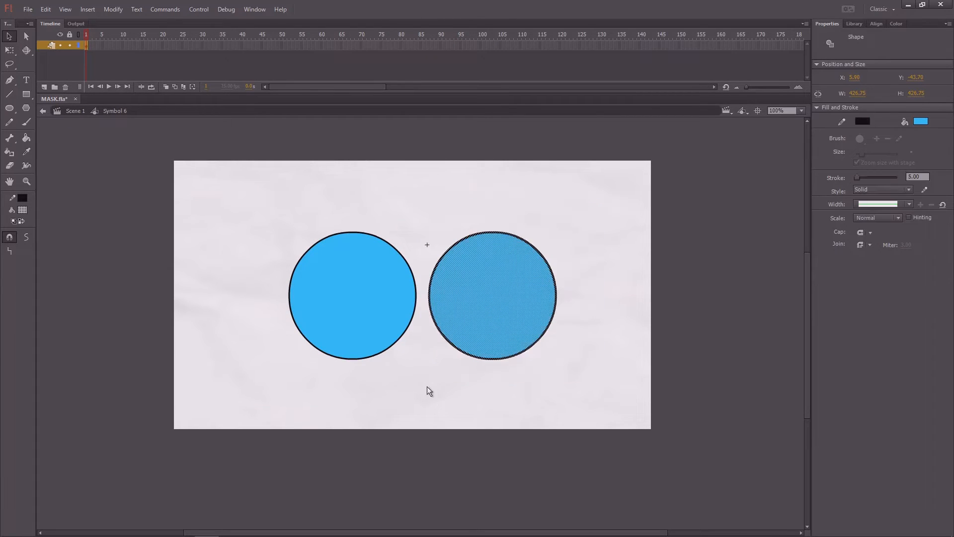
key("Delete")
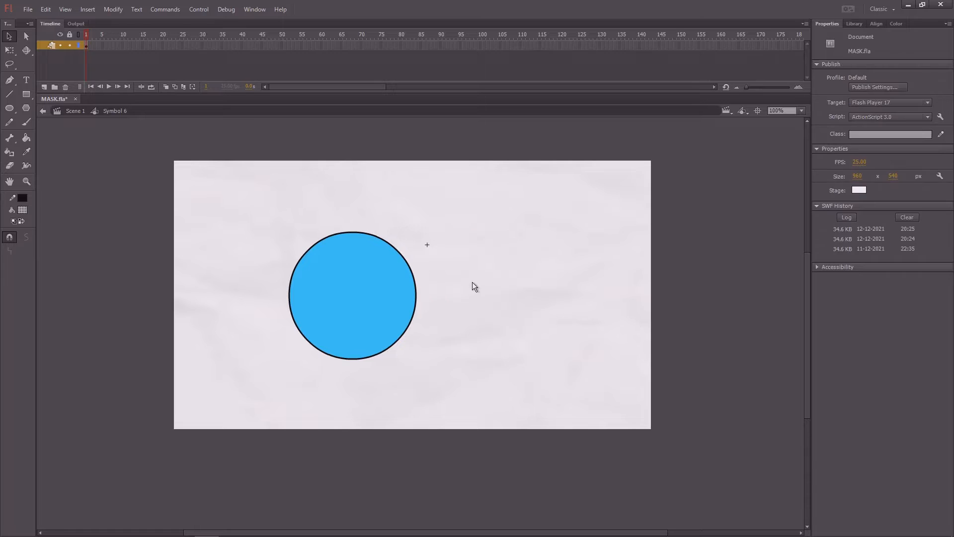
left_click(43, 88)
left_click(87, 47)
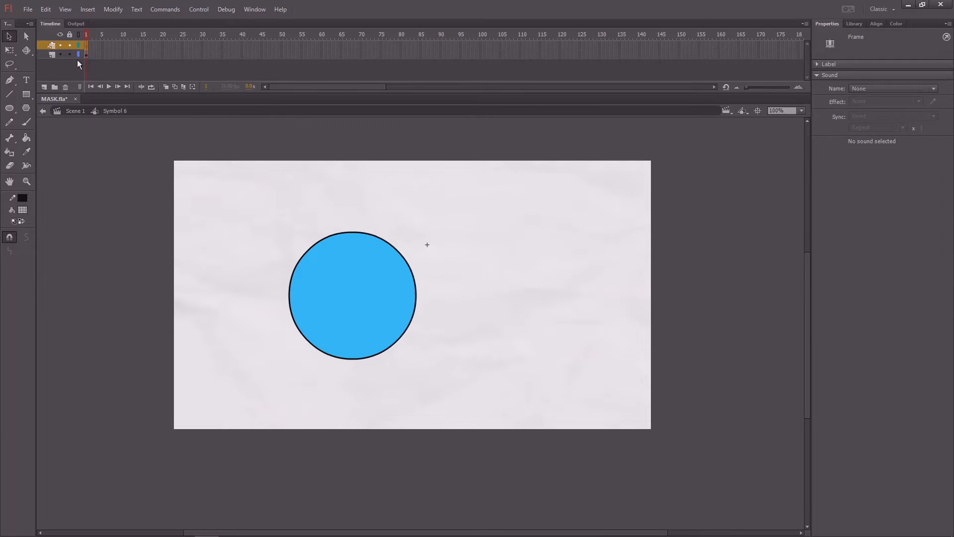
key("ctrl+shift+v")
left_click(423, 209)
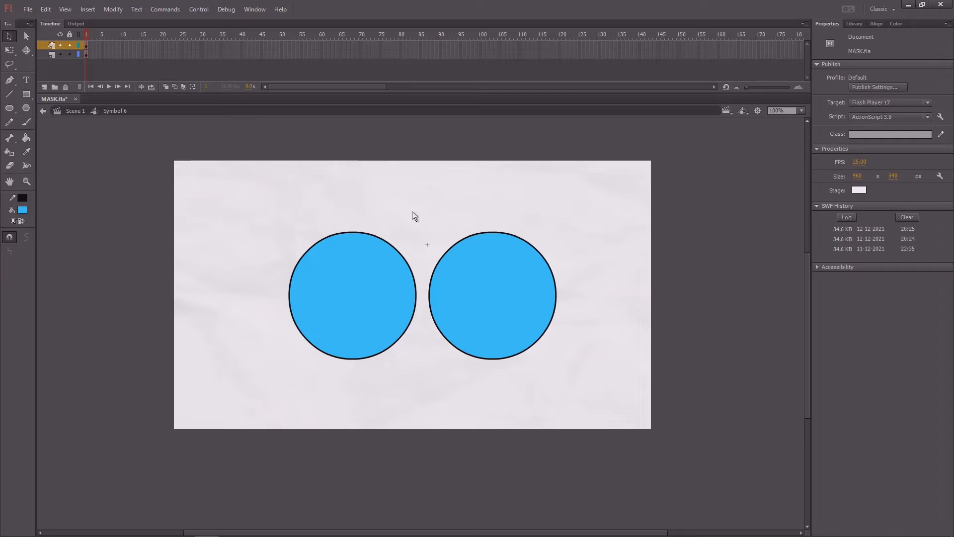
Step: Fill the right circle with orange and check its layer by hiding and showing it
left_click(23, 211)
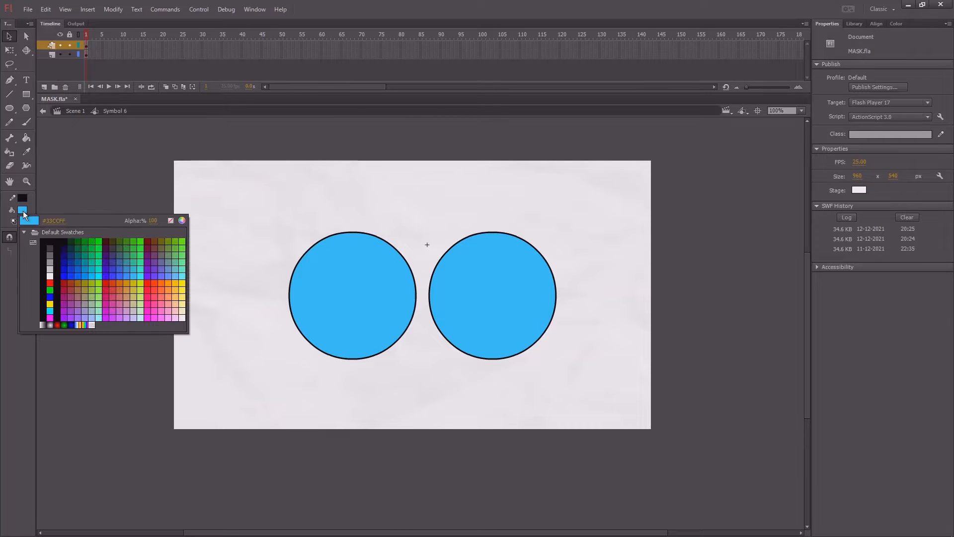
left_click(161, 284)
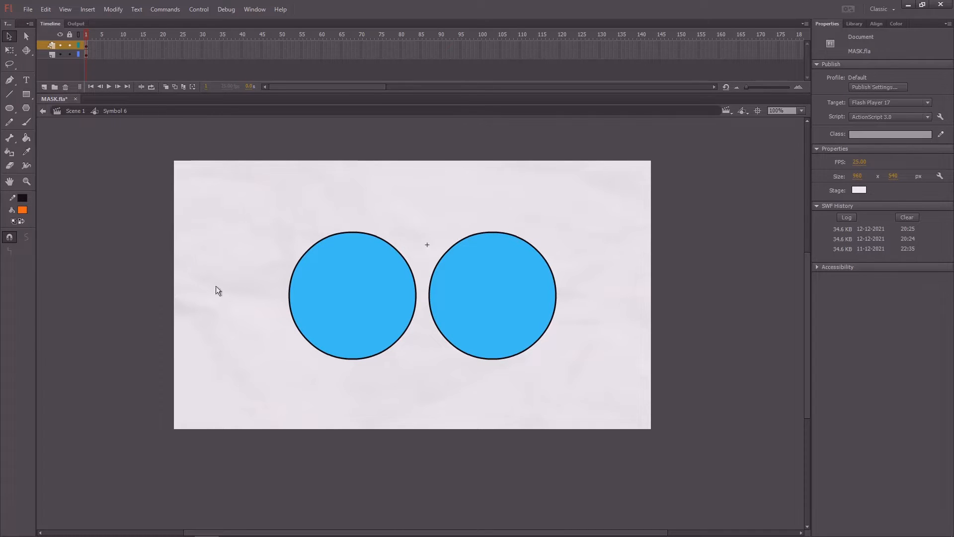
key("k")
left_click(468, 271)
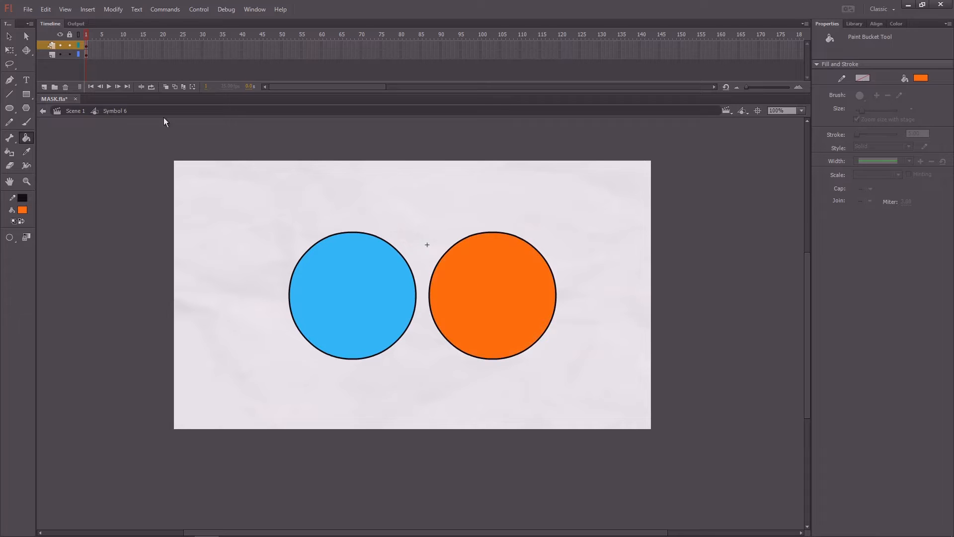
left_click(60, 45)
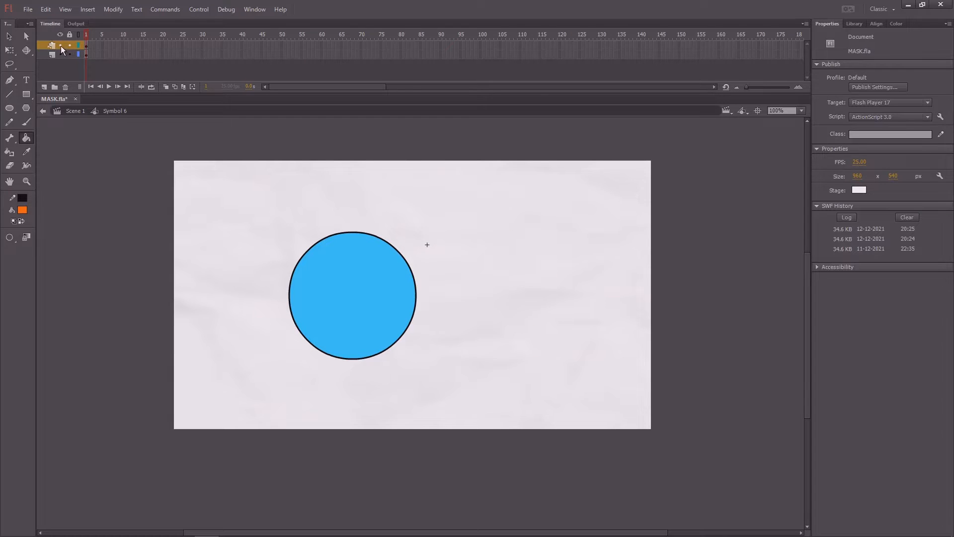
left_click(61, 46)
Step: Move the whole orange circle, fill and outline, left so it overlaps the right part of the blue circle
key("v")
left_click(534, 252)
left_click_drag(577, 216, 424, 387)
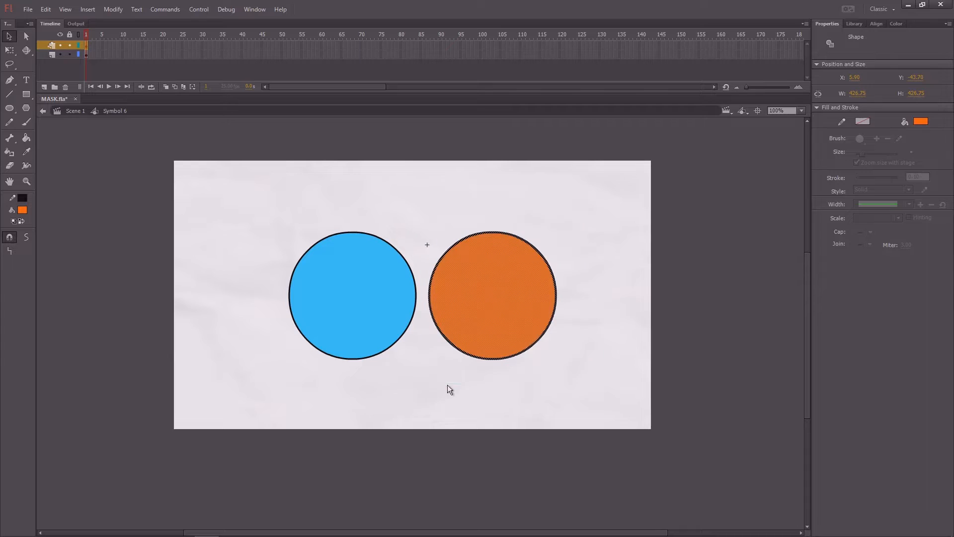
left_click(488, 218)
mouse_move(562, 213)
left_mouse_down()
mouse_move(461, 353)
mouse_move(425, 382)
left_mouse_up()
left_click_drag(504, 296, 447, 297)
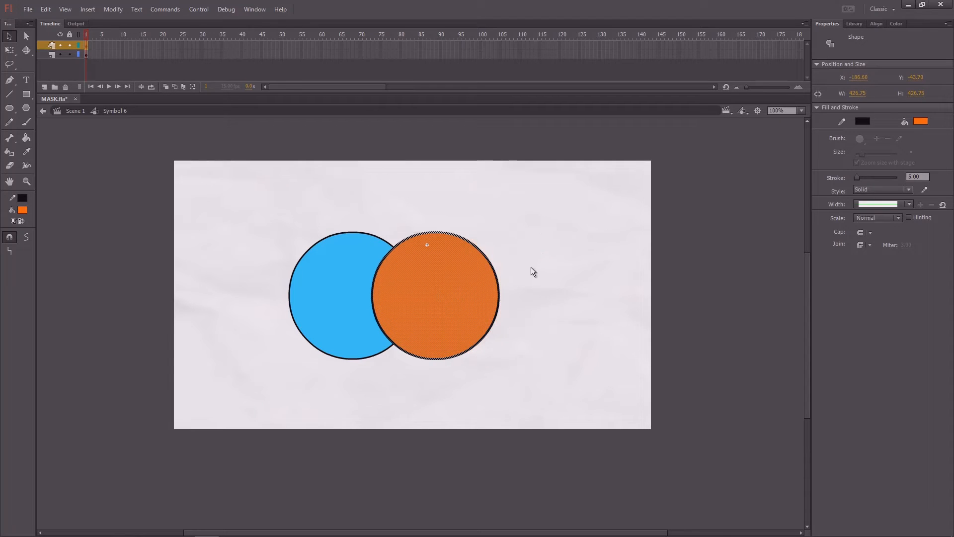
left_click(531, 267)
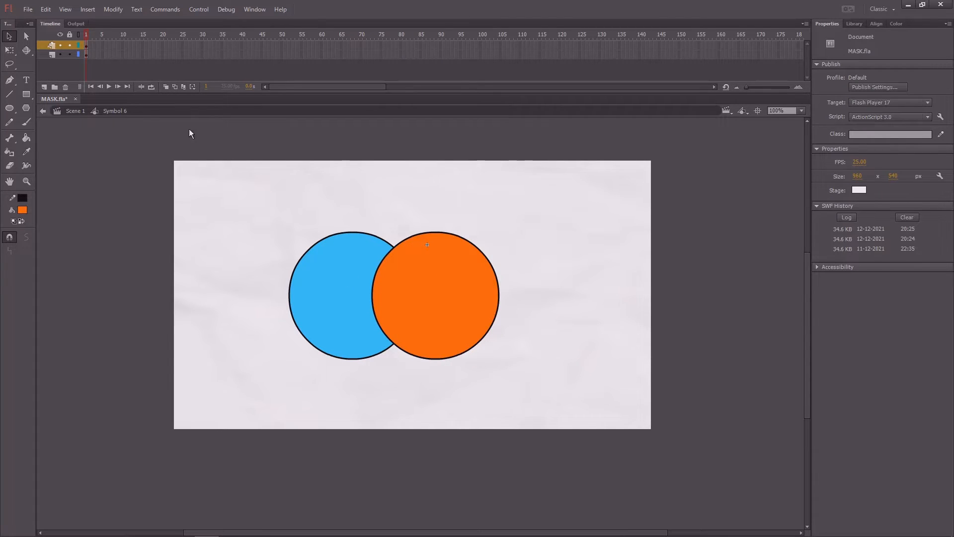
Step: Copy the blue circle's fill and paste it in place on a new layer above the orange circle
left_click(85, 54)
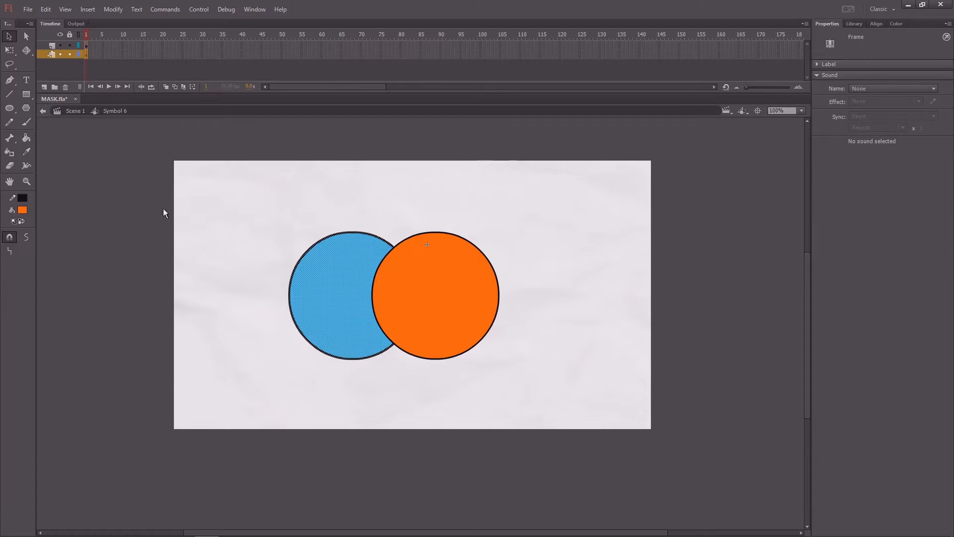
left_click(261, 236)
left_click(342, 283)
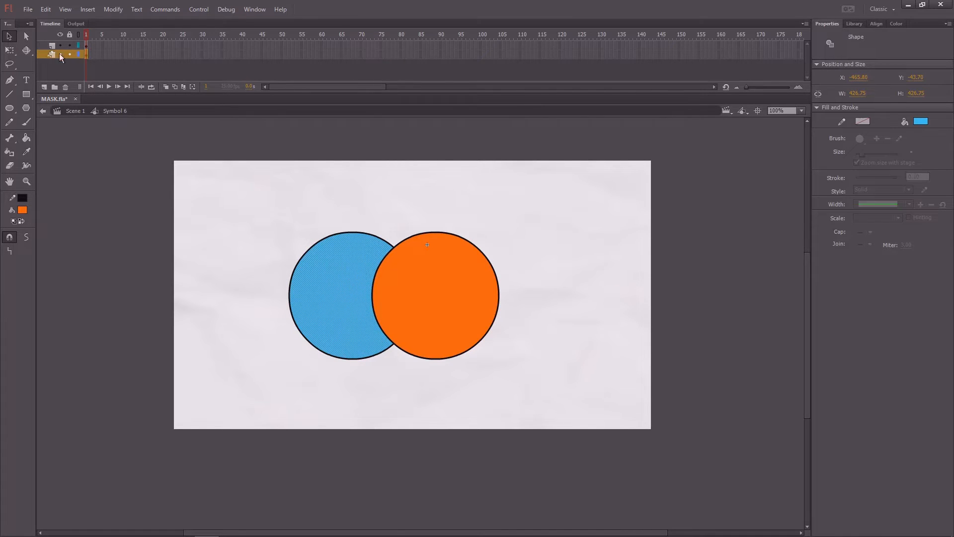
left_click(45, 46)
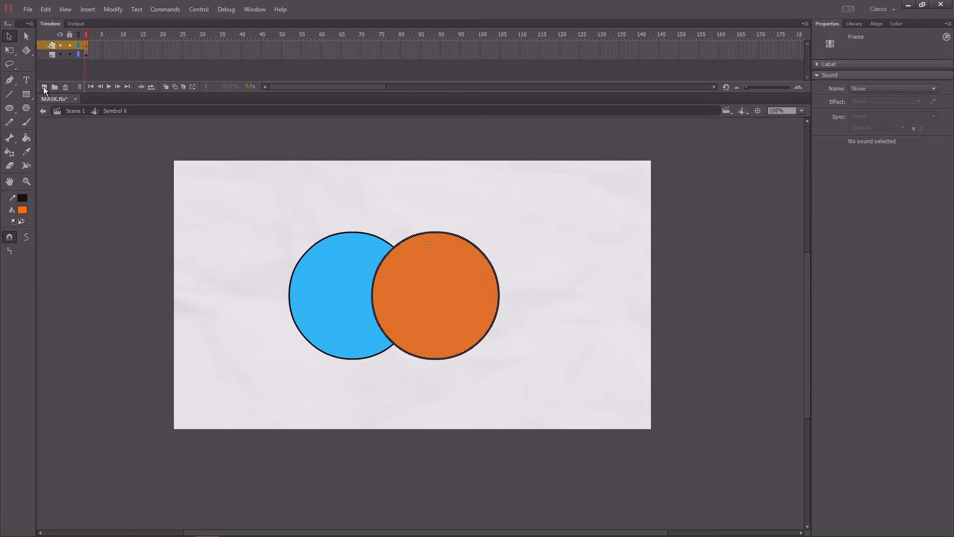
left_click(43, 88)
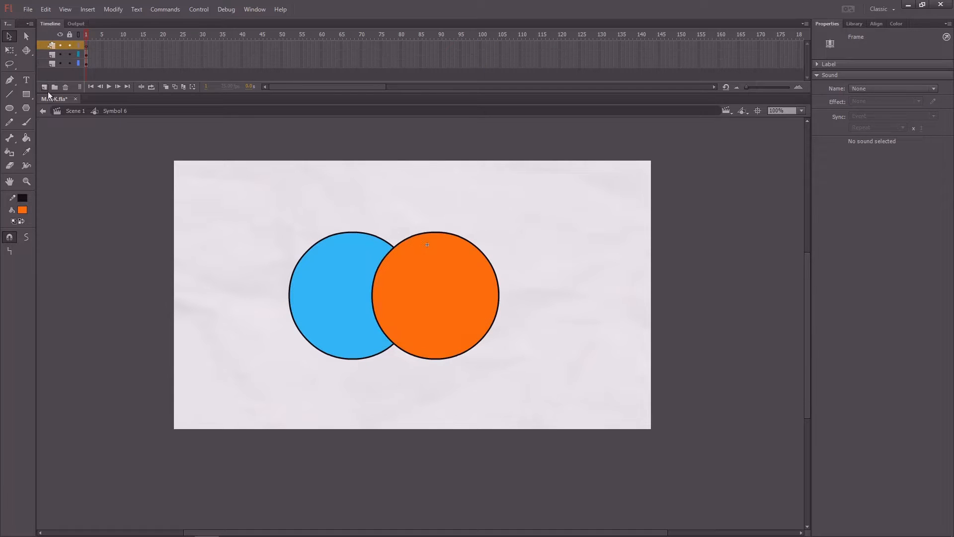
left_click(86, 47)
key("ctrl+shift+v")
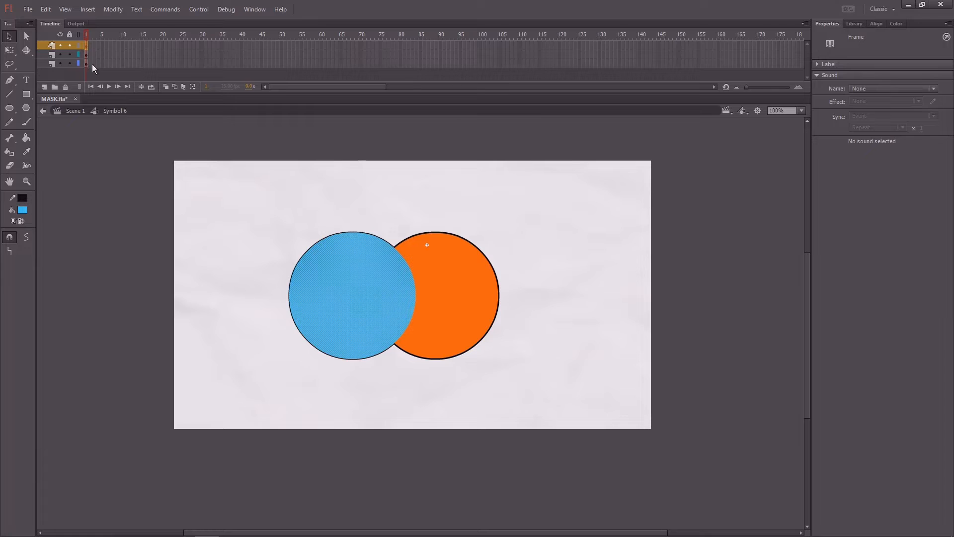
left_click(270, 207)
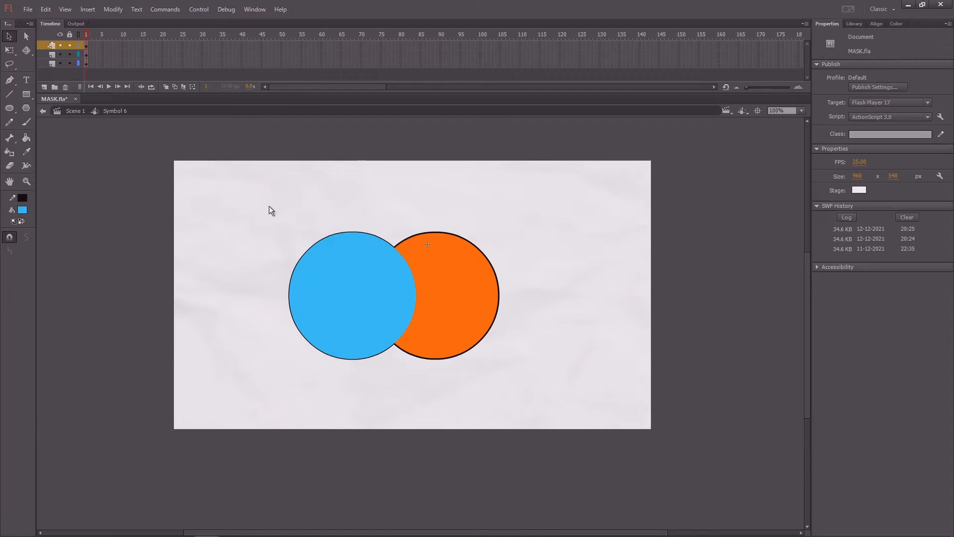
Step: Turn the top layer with the copied blue fill into a mask for the orange circle's layer
left_click(377, 280)
left_click(60, 47)
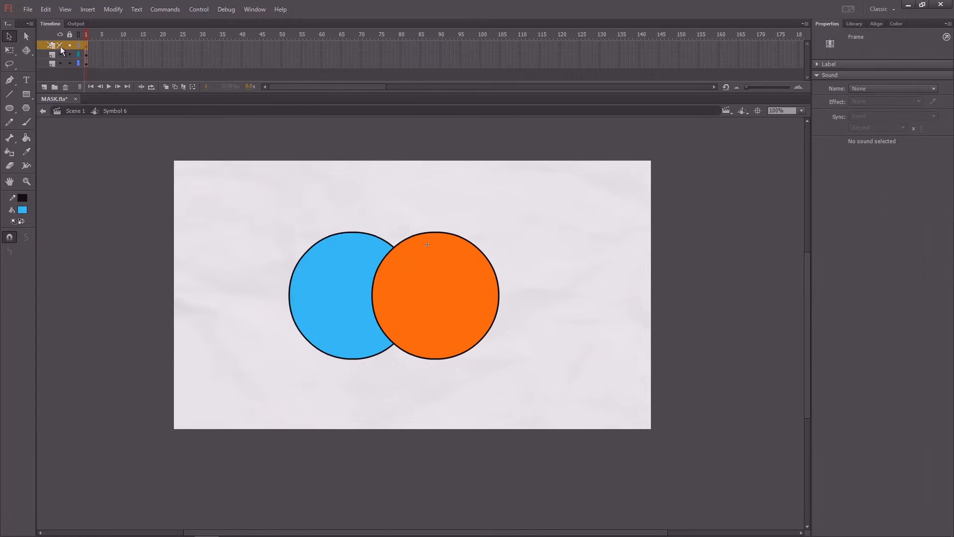
left_click(61, 54)
left_click(61, 55)
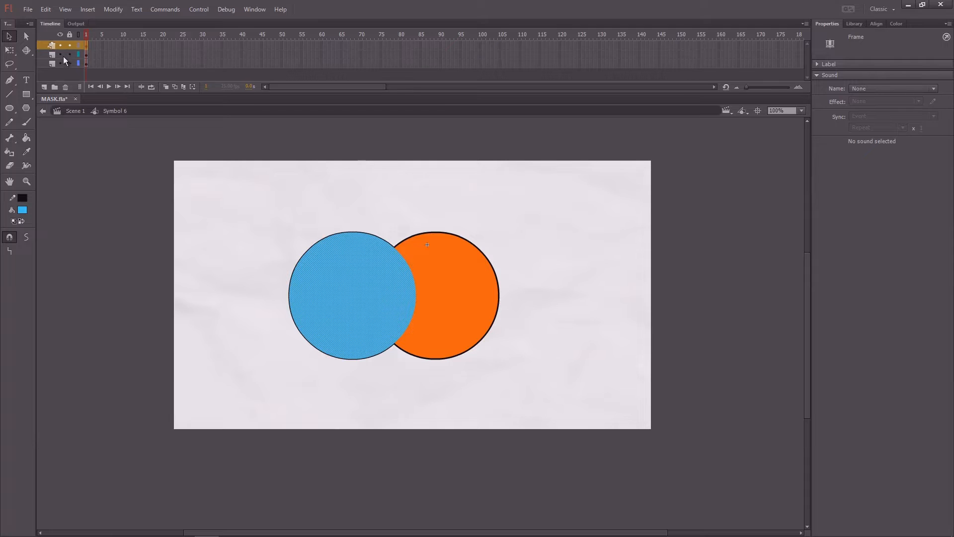
left_click(59, 63)
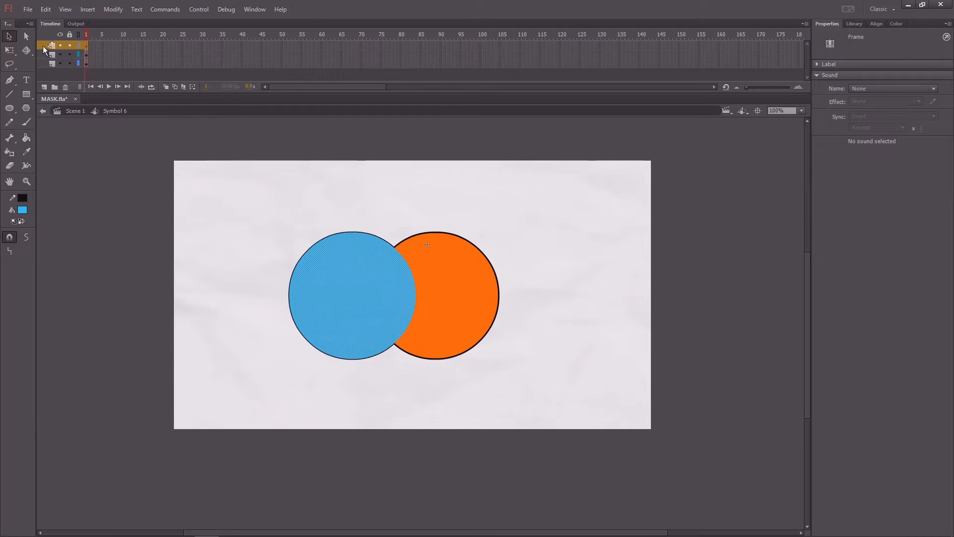
right_click(46, 45)
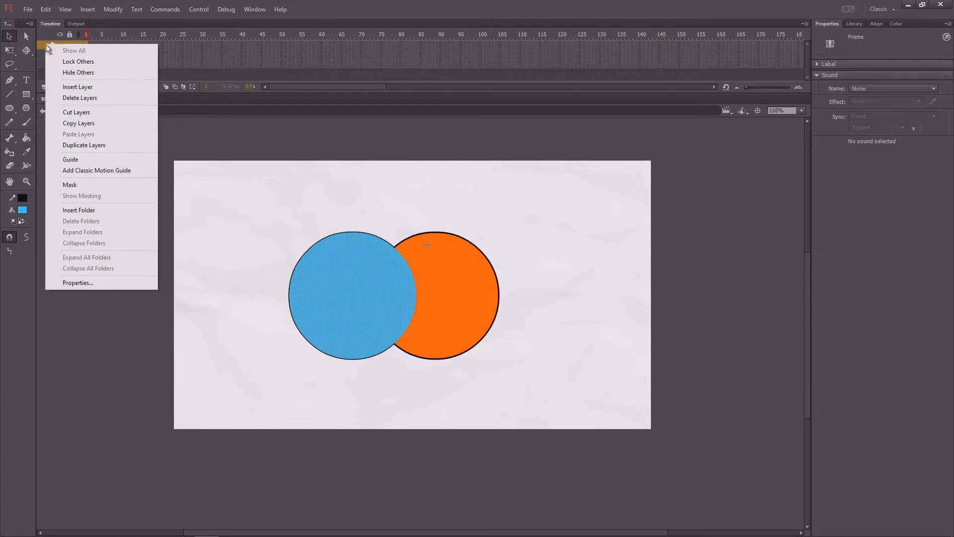
left_click(85, 185)
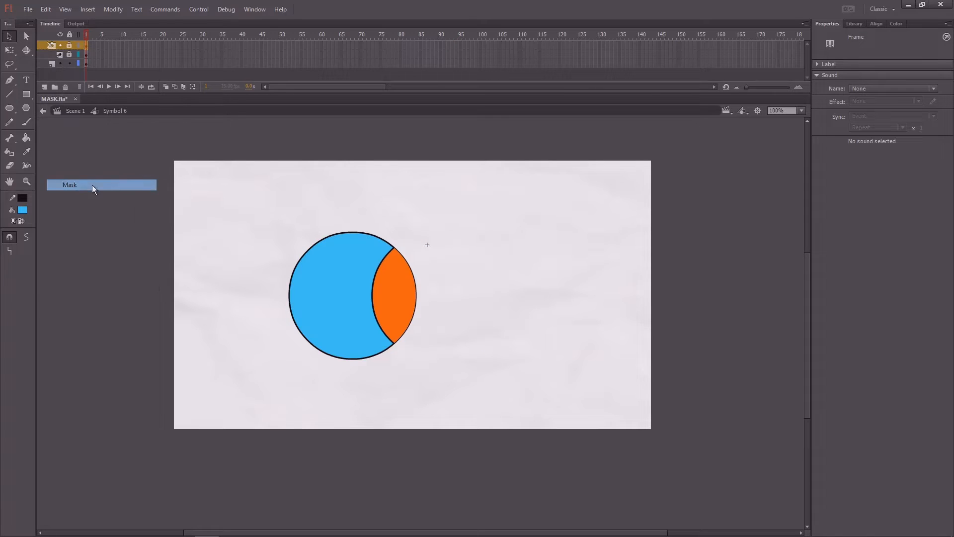
left_click(296, 229)
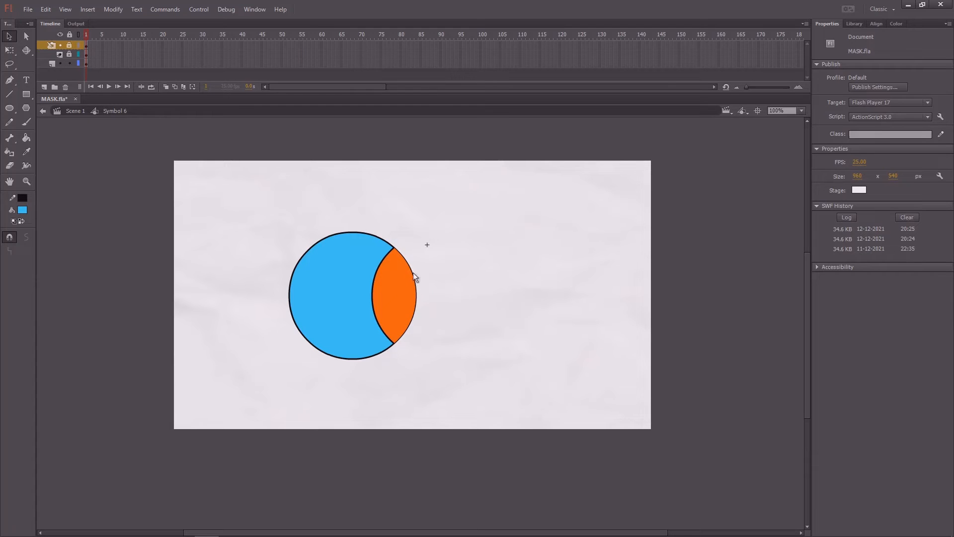
Step: Copy the blue circle's black outline and paste it in place on a new layer above the mask
left_click(87, 63)
left_click(225, 231)
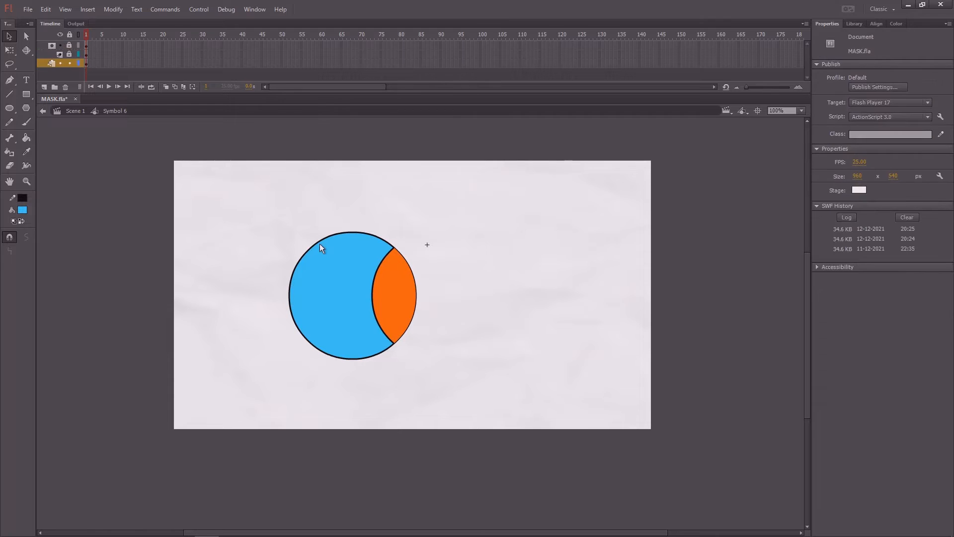
left_click(319, 242)
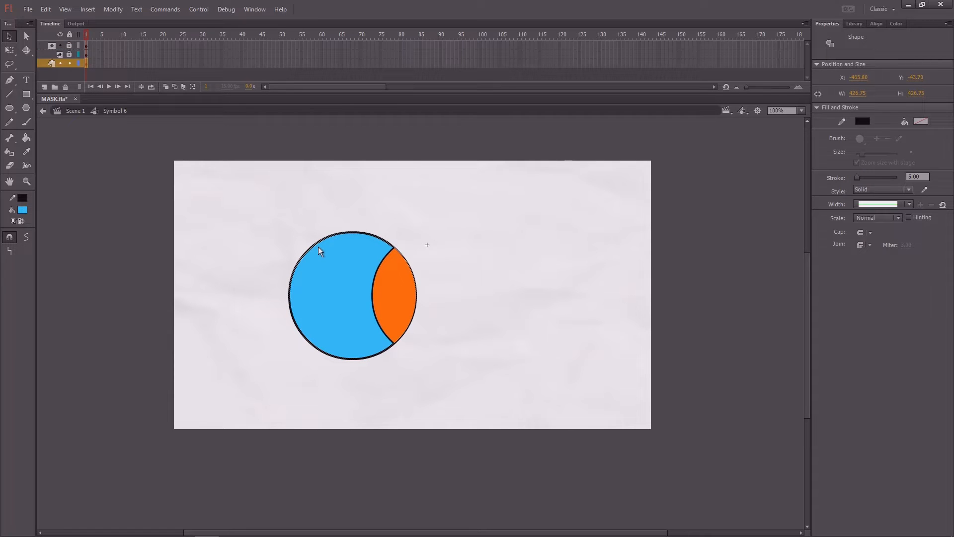
left_click(45, 46)
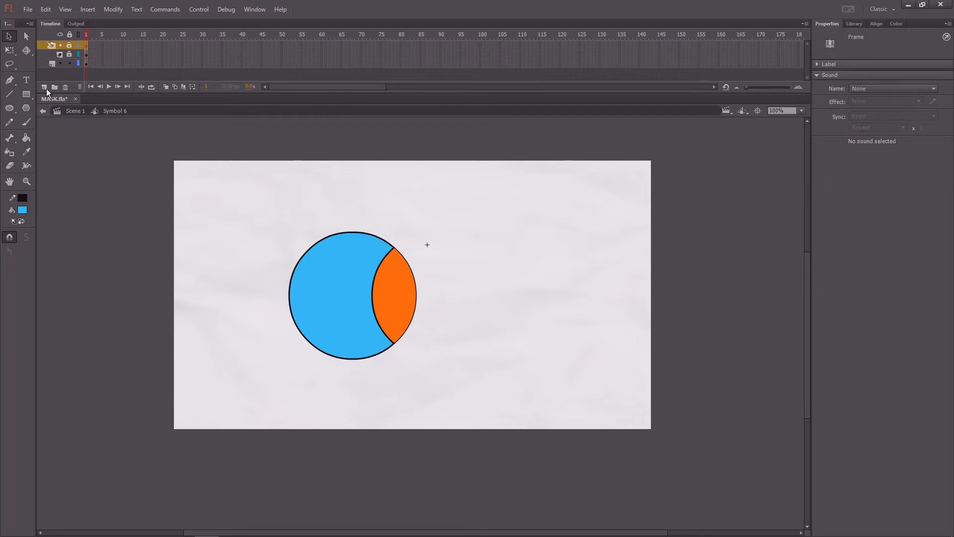
left_click(43, 86)
left_click(88, 45)
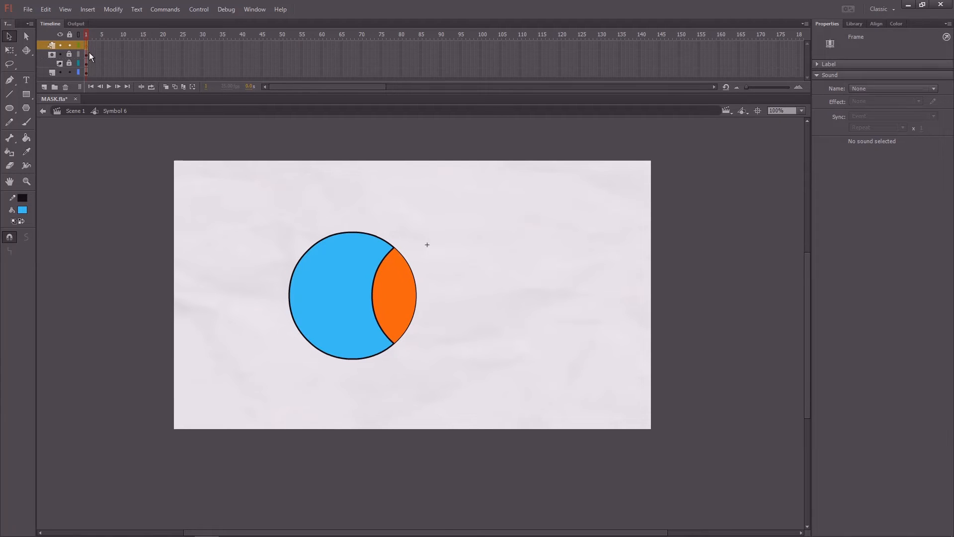
key("ctrl+shift+v")
left_click(186, 218)
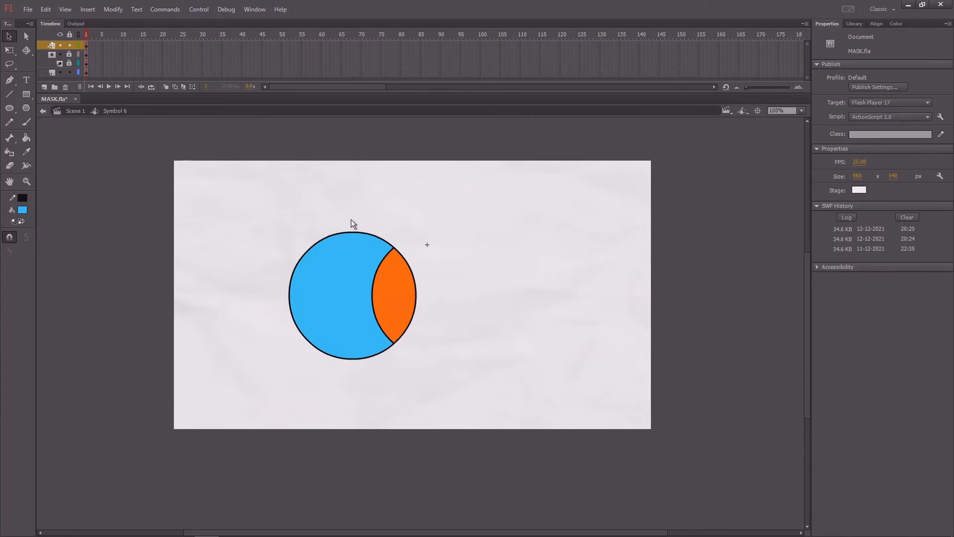
Step: Return to Scene 1 and move the Symbol 6 instance right to an X position of about 649
double_click(387, 212)
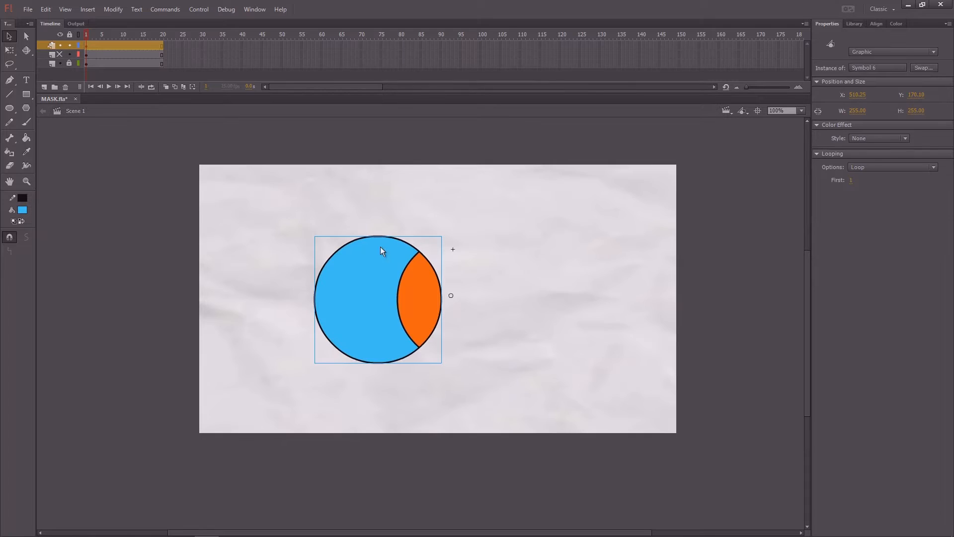
left_click_drag(390, 290, 461, 291)
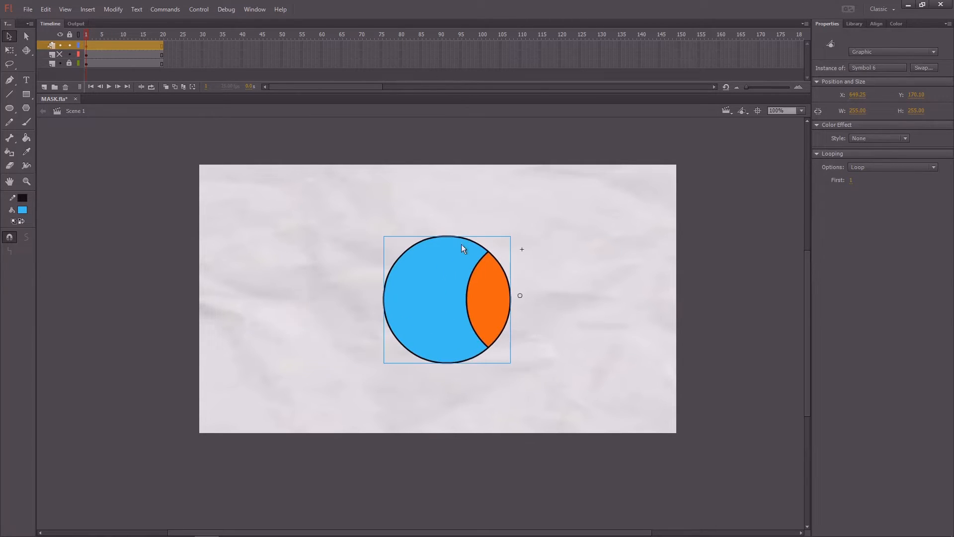
left_click(462, 227)
Step: Reopen Symbol 6 and examine what its mask, masked and base layers contain by hiding and showing each one
double_click(449, 280)
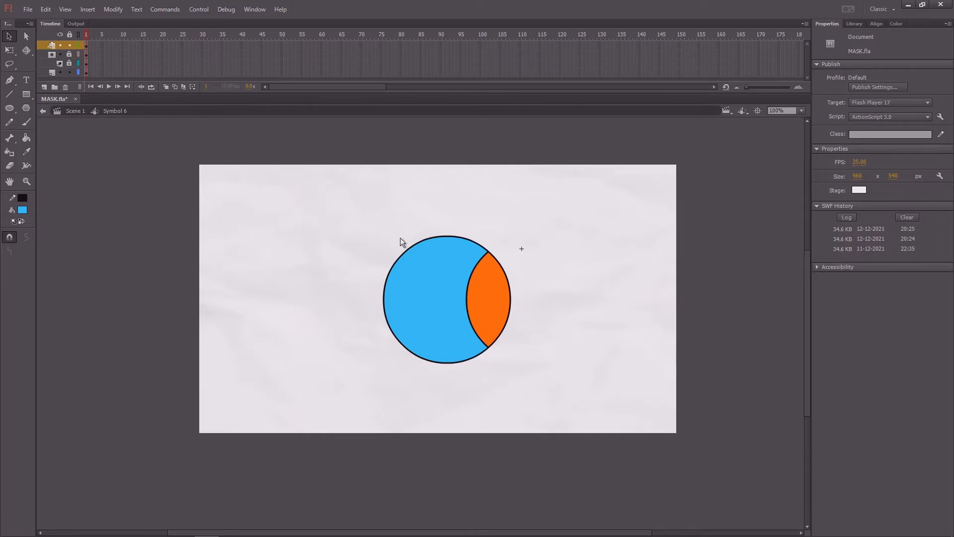
left_click(61, 55)
left_click(60, 55)
left_click(61, 64)
left_click(61, 63)
left_click(61, 71)
left_click(60, 71)
Step: Unlock all layers in Symbol 6 and duplicate the outlined orange circle to above the blue circle's upper edge
left_click(70, 35)
left_click_drag(67, 46, 63, 70)
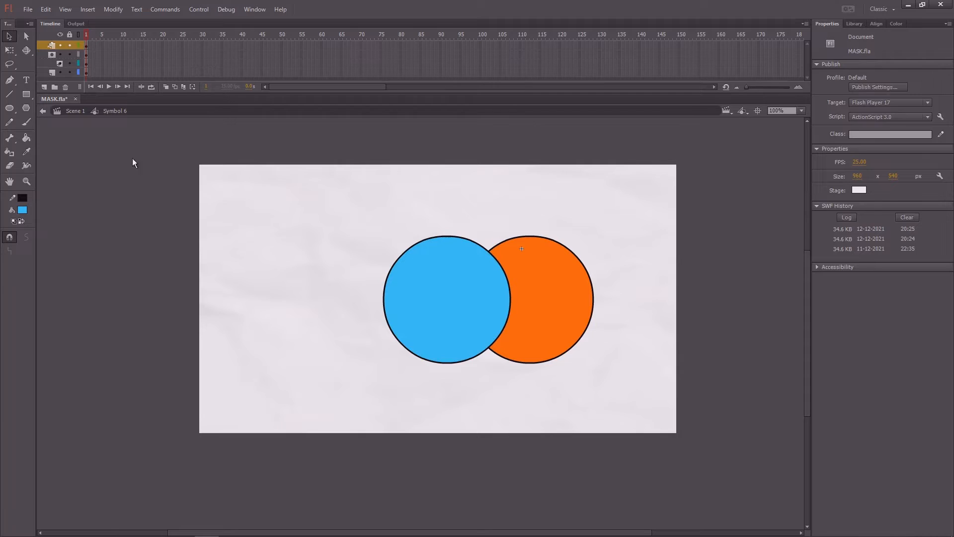
left_click(550, 260)
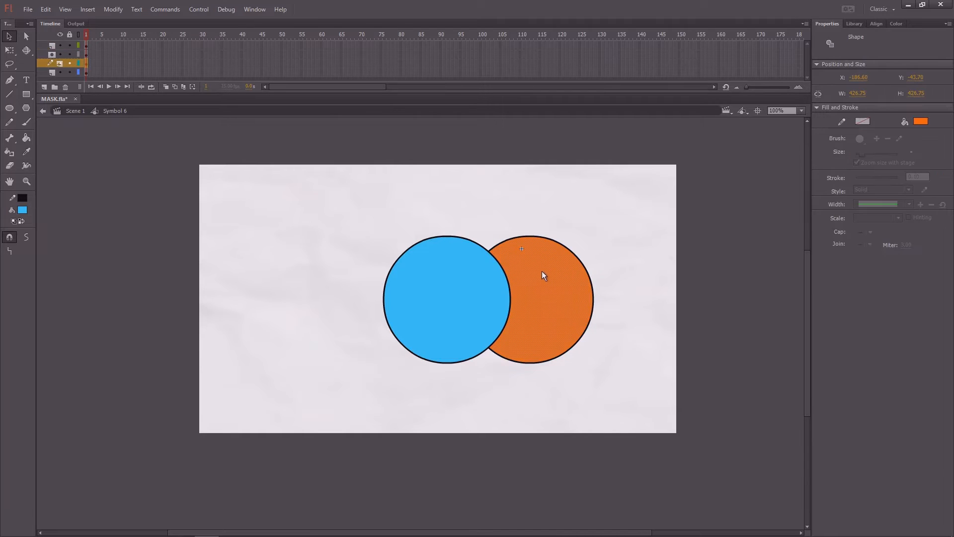
double_click(543, 271)
left_click_drag(551, 276, 437, 186)
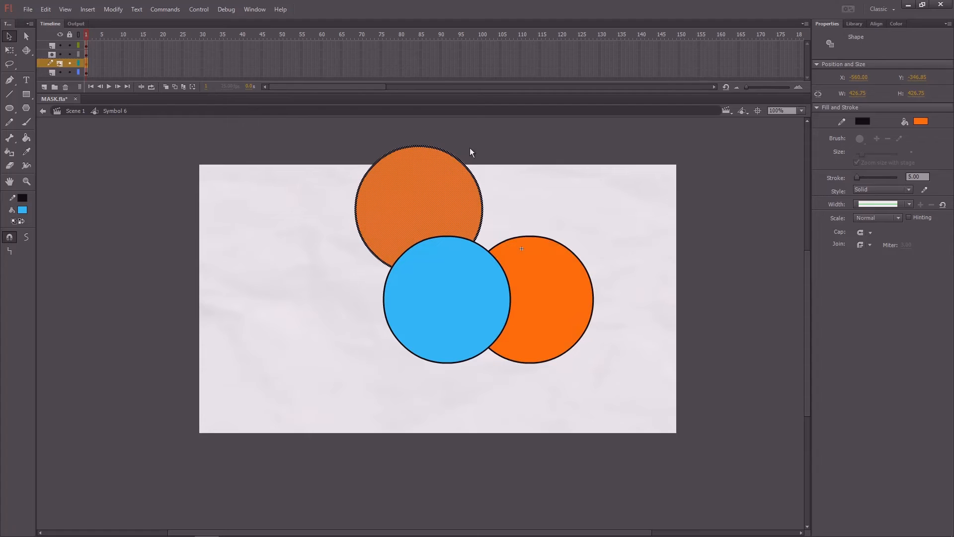
Step: Scale the duplicated circle to about 294 px wide and move it so it overlaps the blue circle's upper edge
key("q")
left_click_drag(483, 146, 463, 171)
key("v")
left_click_drag(435, 210, 449, 240)
Step: Change the fill of the smaller duplicated circle to light pink
left_click(22, 210)
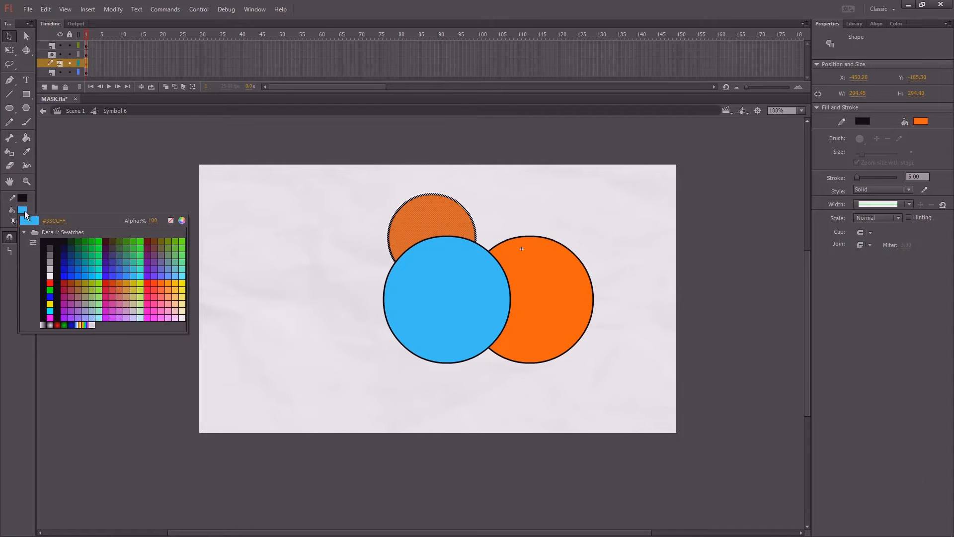
left_click(167, 316)
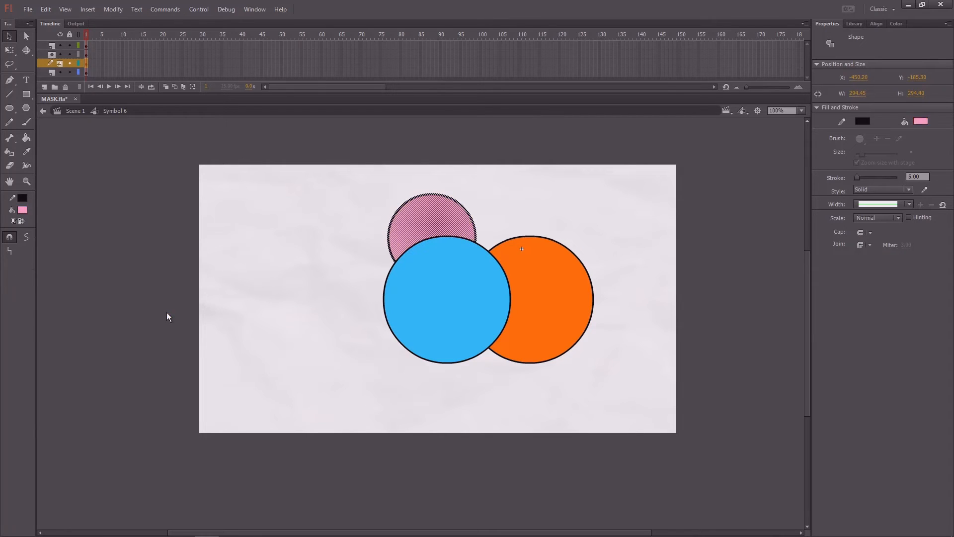
left_click(363, 218)
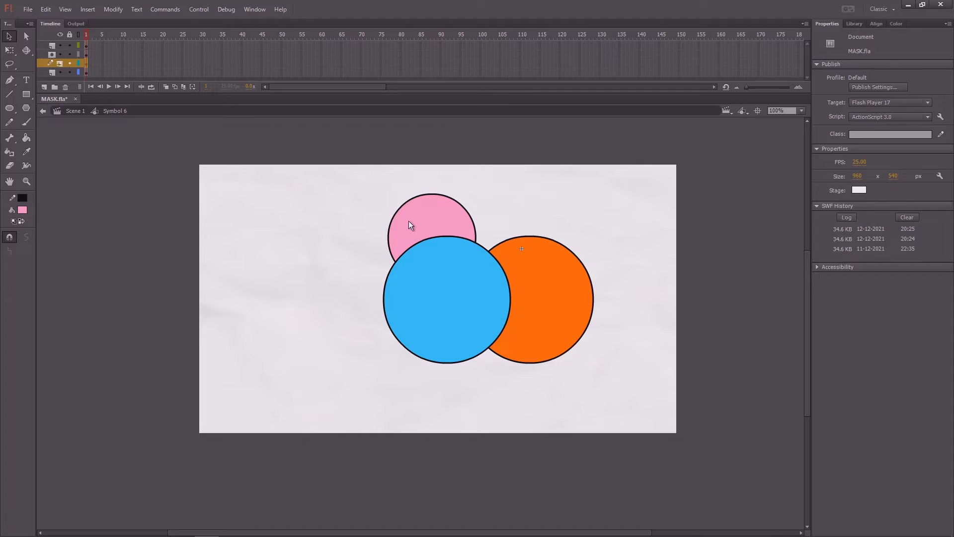
Step: Duplicate the pink circle, scale the copy to about 360 px wide and place it over the blue circle's lower-left edge
left_click_drag(408, 221, 324, 294)
key("q")
key("v")
left_click_drag(347, 326, 368, 335)
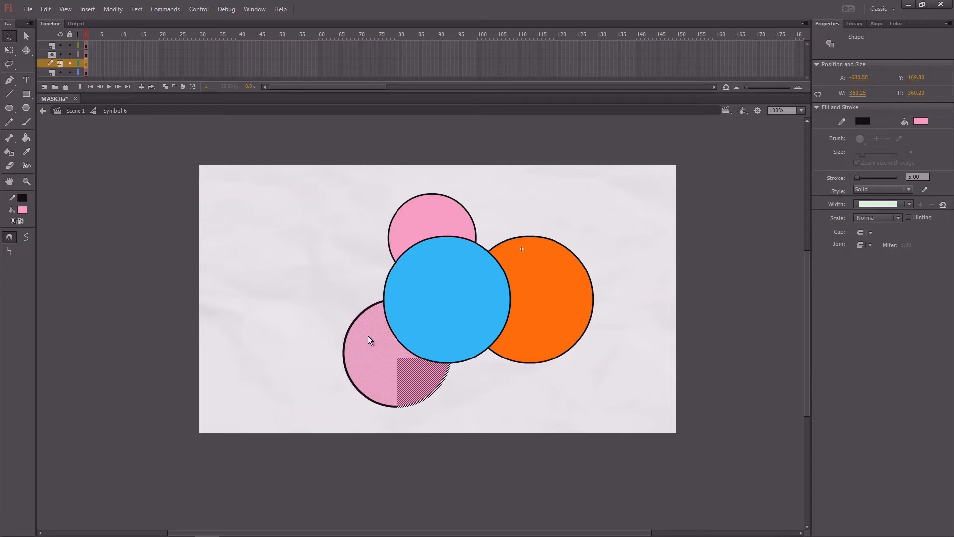
Step: Change the fill of the lower-left circle to periwinkle blue (#6699FF)
left_click(22, 209)
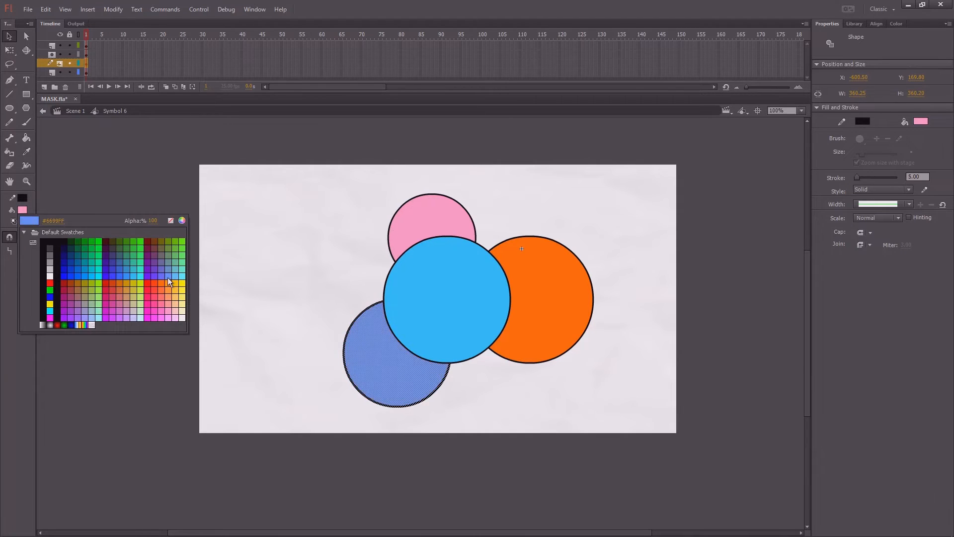
left_click(168, 278)
left_click(201, 262)
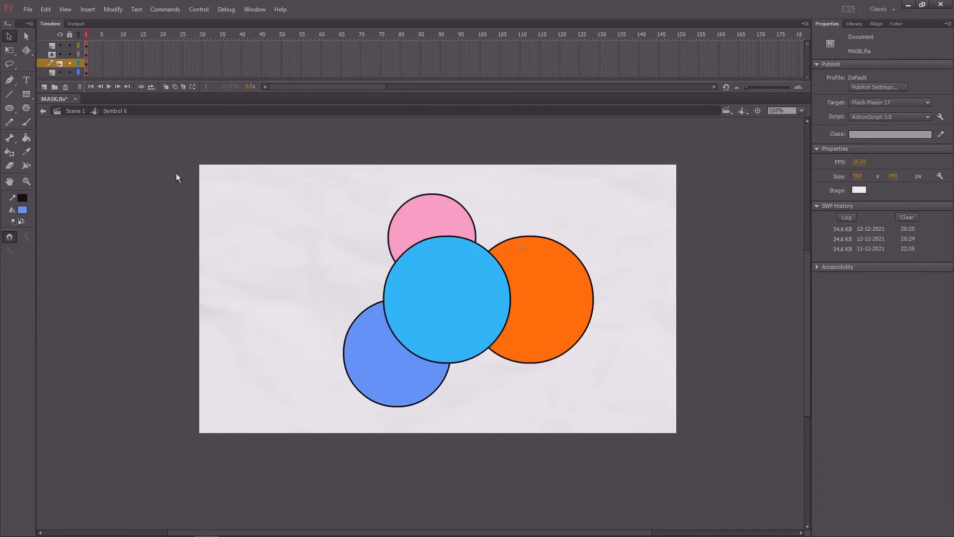
Step: Lock all layers to apply the mask to the three circles, toggling the locks to compare masked and unmasked views
left_click(69, 36)
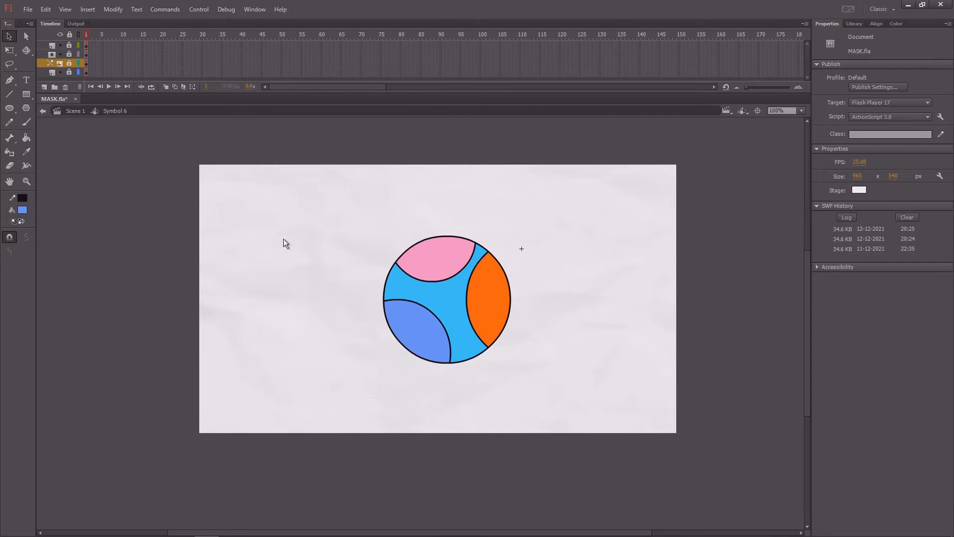
left_click(69, 36)
left_click(69, 36)
left_click(69, 36)
left_click(70, 36)
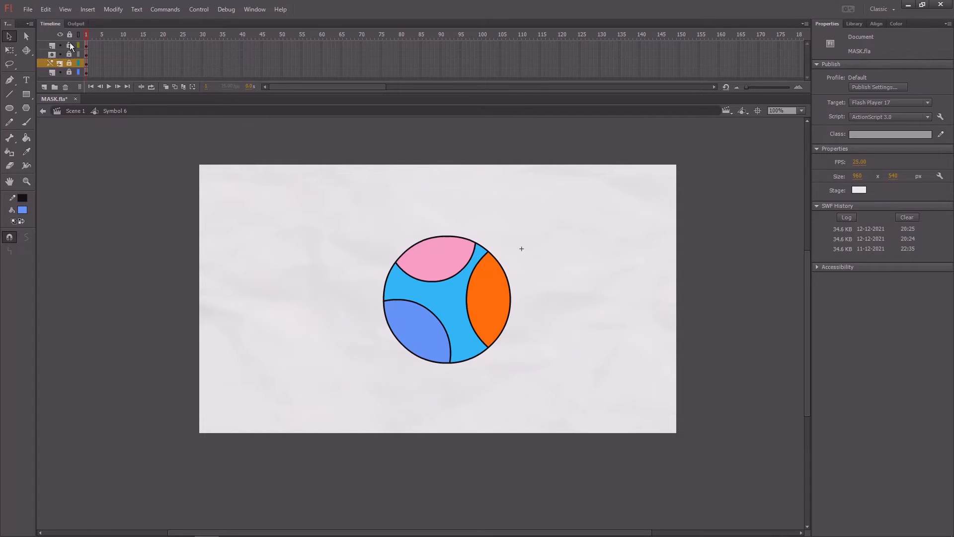
Step: Return to Scene 1, centre the Symbol 6 instance's transformation point and move the instance to about X 660, Y 181
double_click(296, 267)
left_click_drag(456, 297, 494, 309)
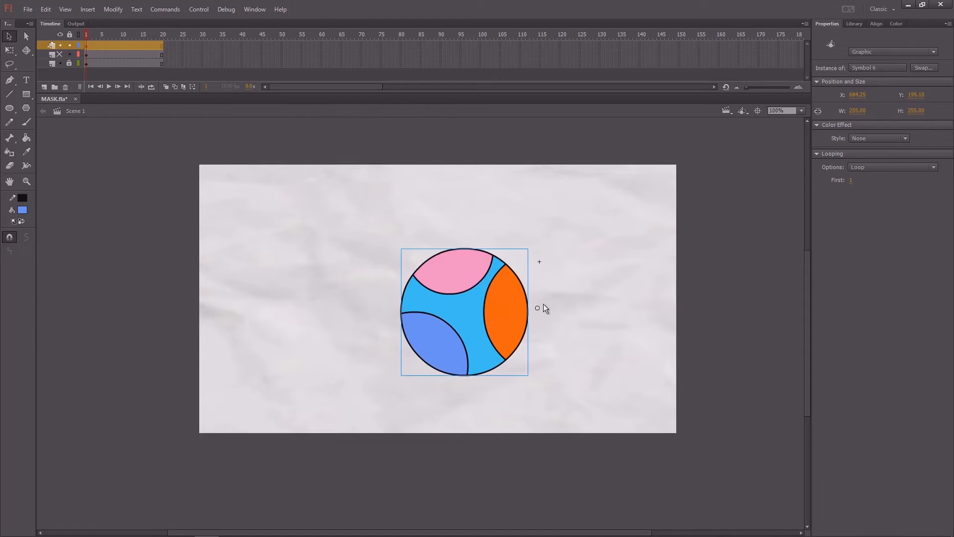
key("q")
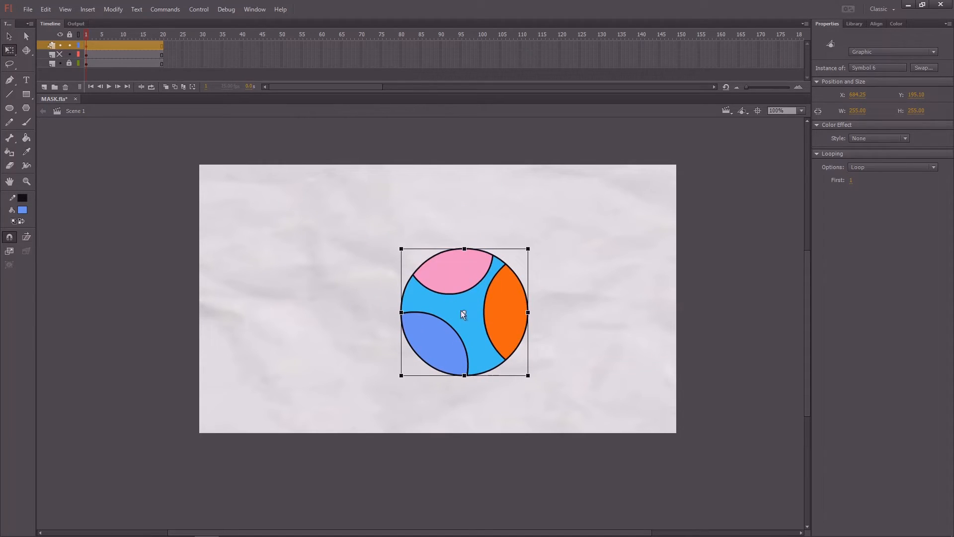
left_click(622, 266)
left_click(482, 309)
left_click_drag(471, 347, 443, 347)
key("v")
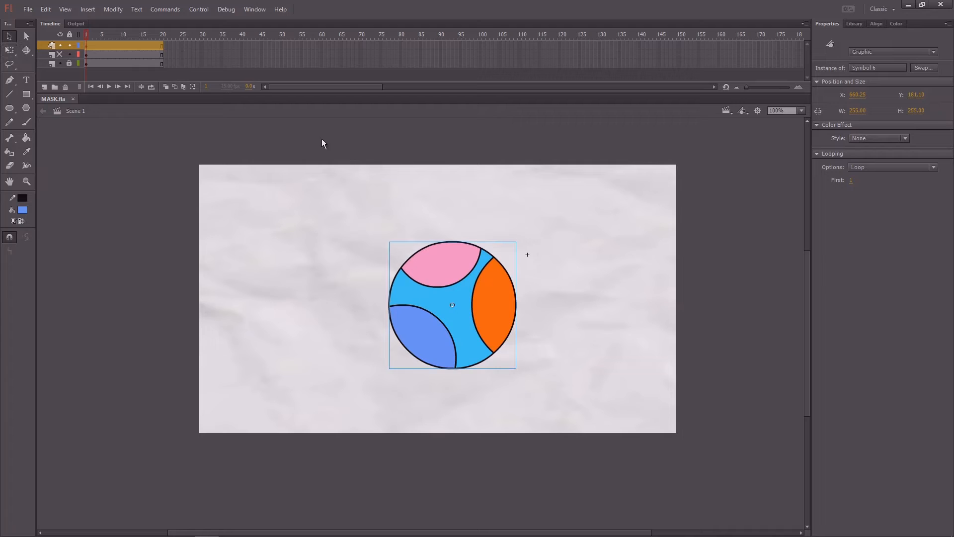
left_click(192, 295)
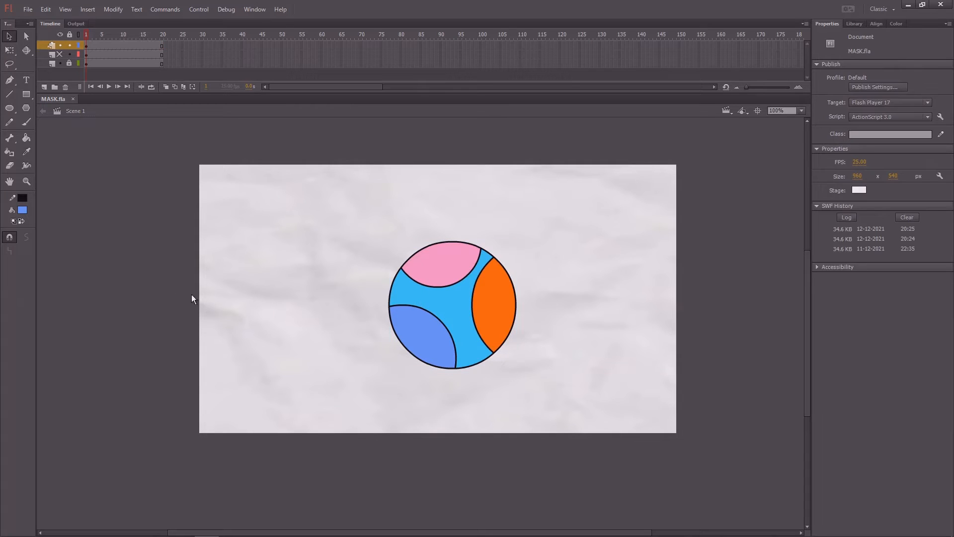
left_click(448, 305)
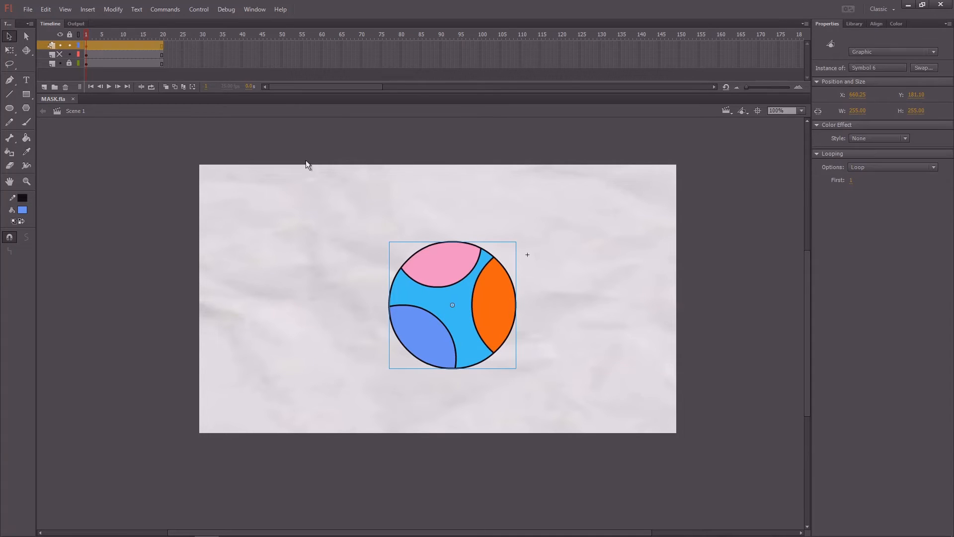
Step: Hide the layer with the masked ball and show the layer with the car and the two seated stick figures
left_click(60, 46)
left_click(61, 54)
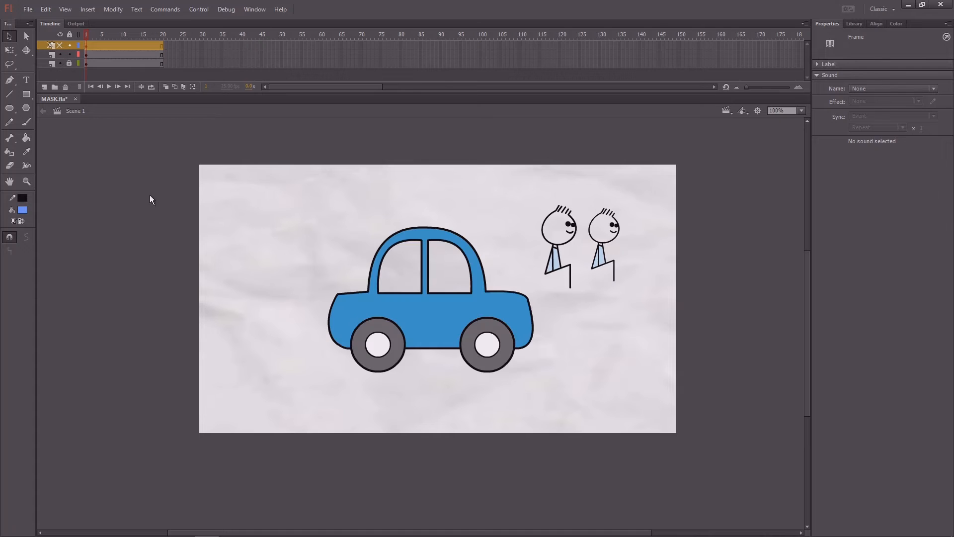
left_click(155, 212)
left_click_drag(277, 268, 241, 270)
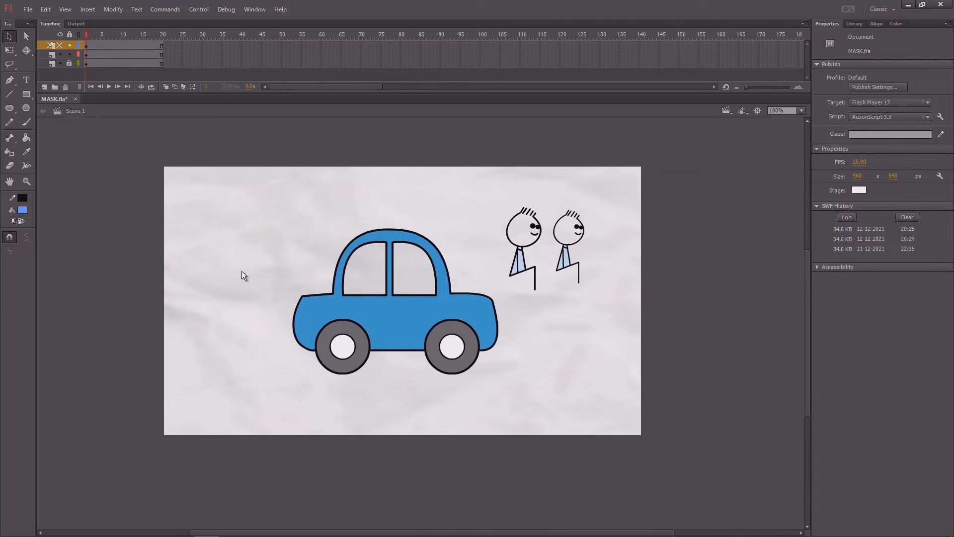
left_click(423, 312)
mouse_move(415, 317)
left_mouse_down()
mouse_move(390, 320)
mouse_move(410, 313)
mouse_move(428, 334)
mouse_move(410, 323)
left_mouse_up()
key("ctrl+equal")
left_click(124, 168)
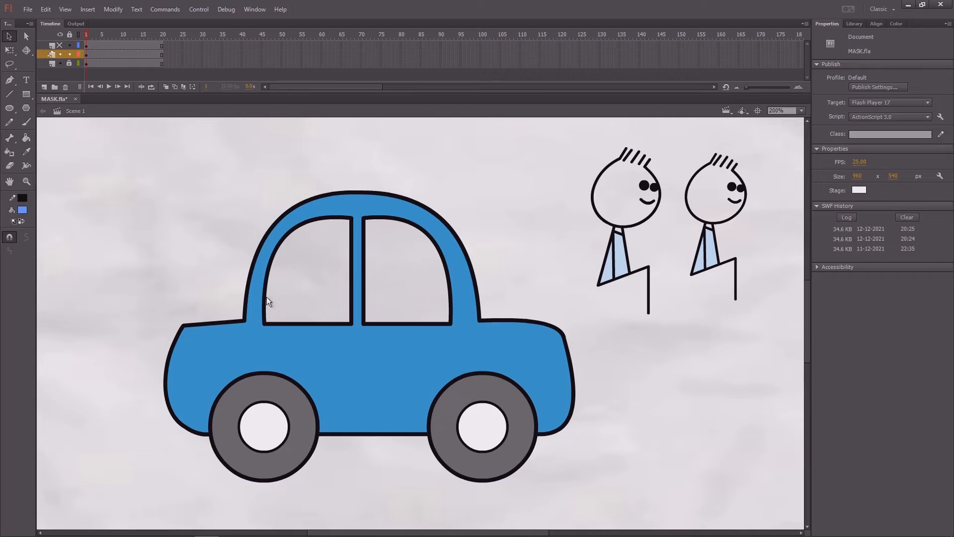
Step: Open the car symbol for editing and check what its car and figure layers contain by hiding and showing them
left_click(395, 373)
double_click(431, 359)
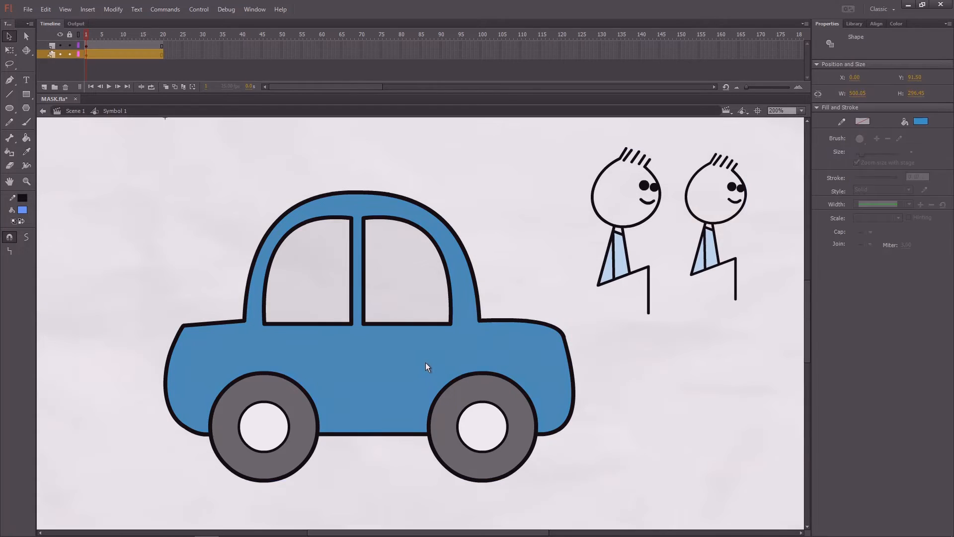
left_click_drag(90, 148, 586, 526)
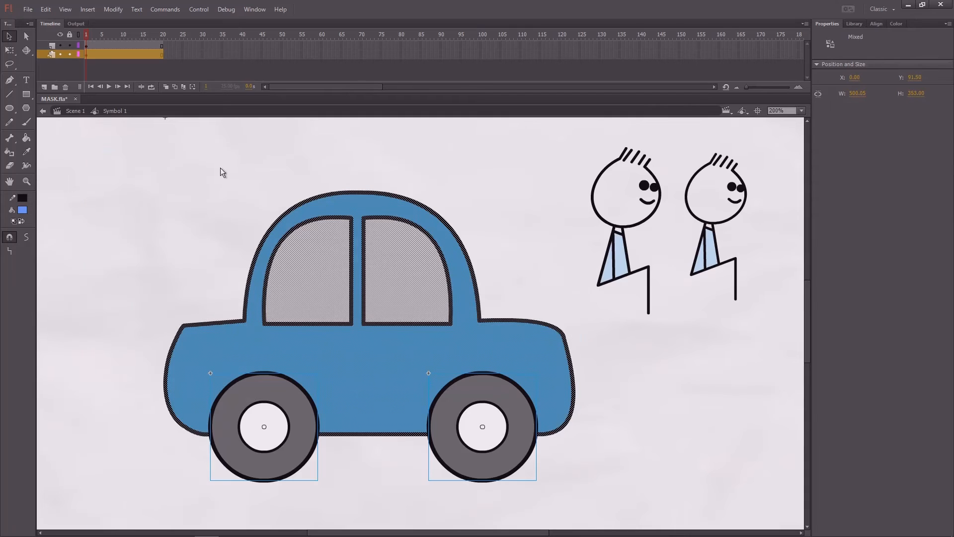
left_click(60, 55)
left_click(60, 54)
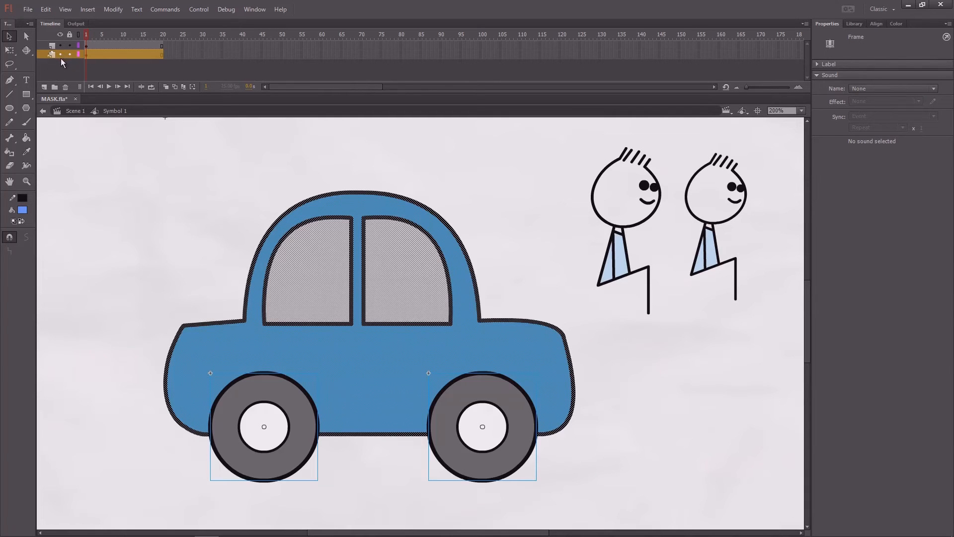
left_click(61, 46)
left_click(469, 171)
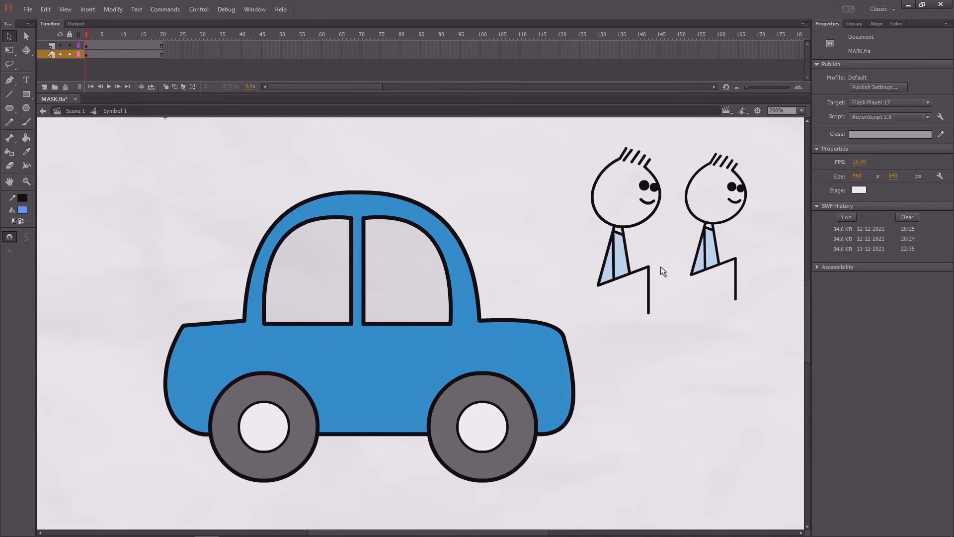
Step: Move the two seated stick figures onto the car so their heads sit in the windows, at about X 135, Y 141
left_click_drag(630, 228, 309, 309)
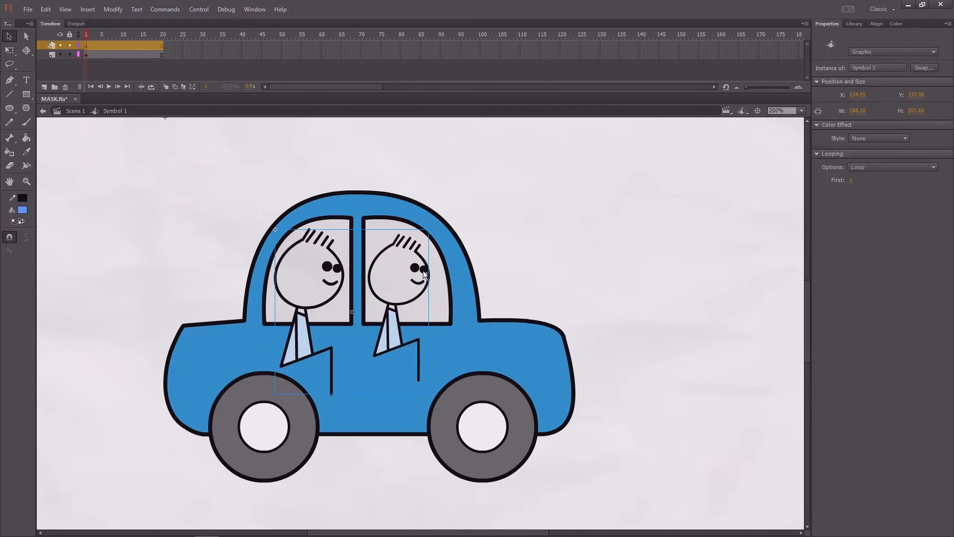
left_click_drag(425, 273, 425, 276)
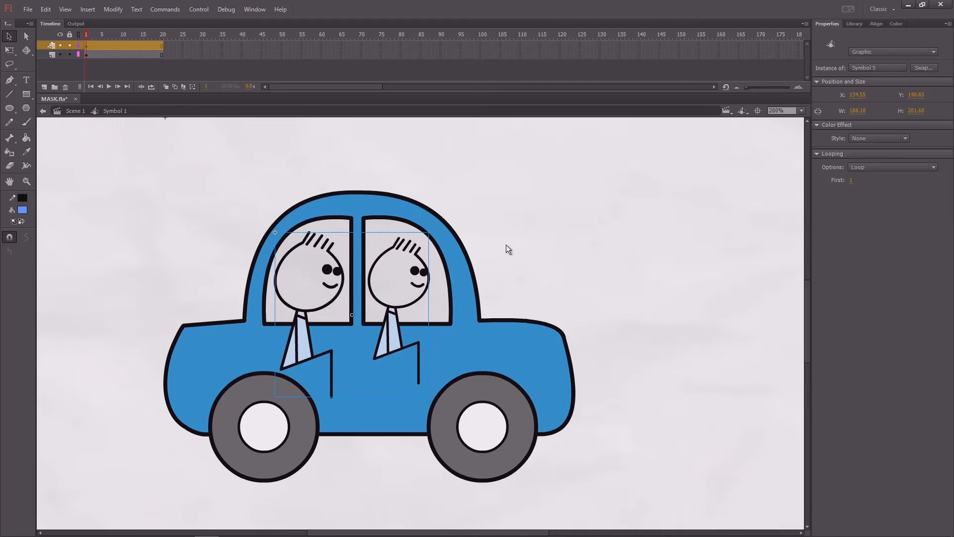
left_click(506, 245)
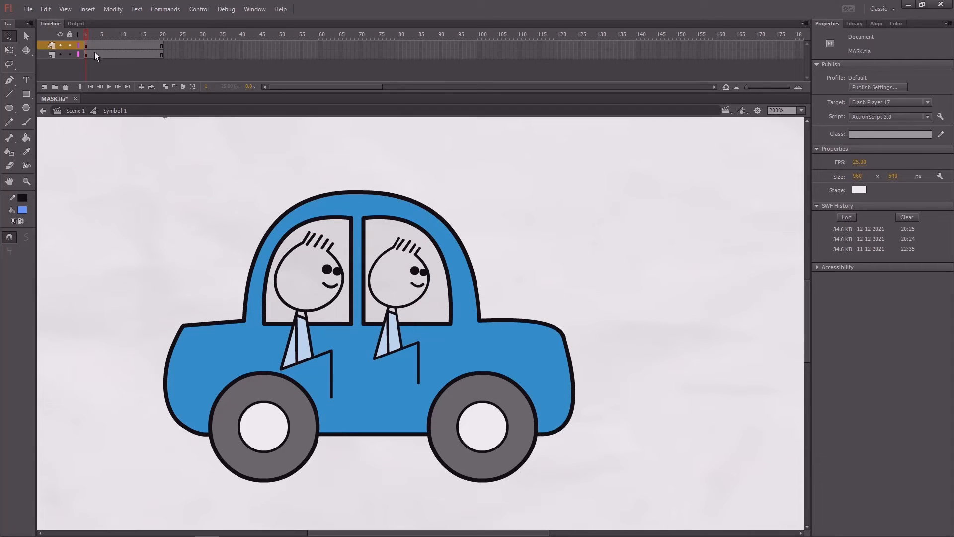
left_click(61, 46)
left_click(61, 46)
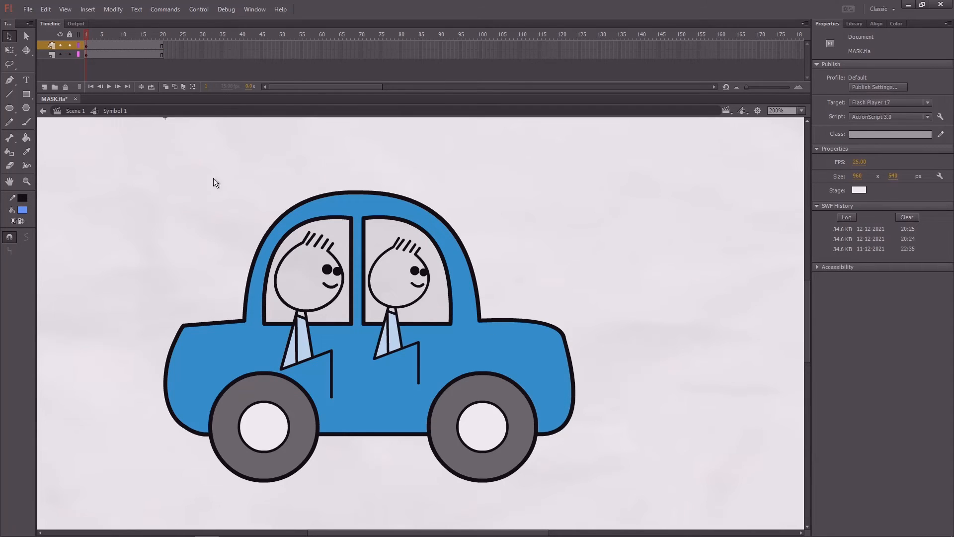
Step: Copy the fills of both car windows and paste them in place on a new layer above the figures
left_click(437, 303)
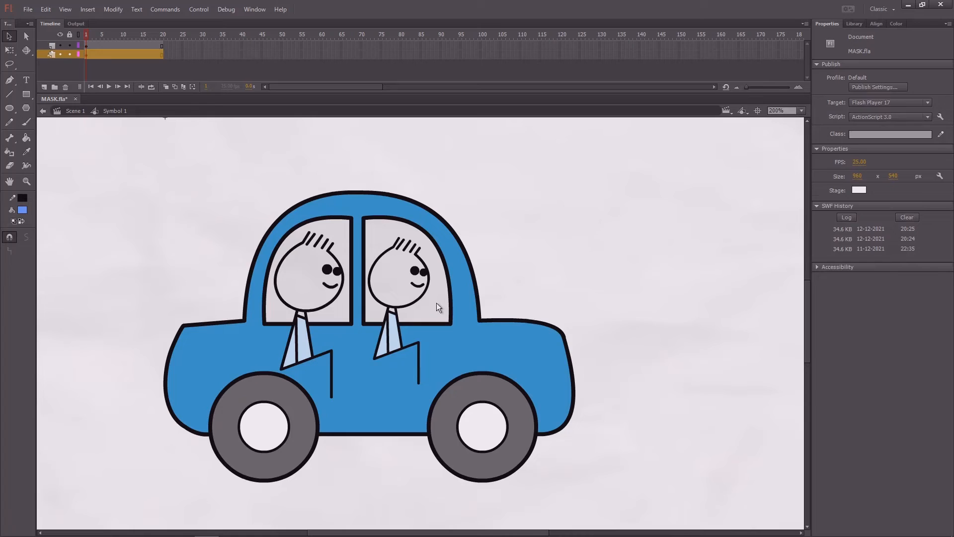
left_click(344, 305, "shift")
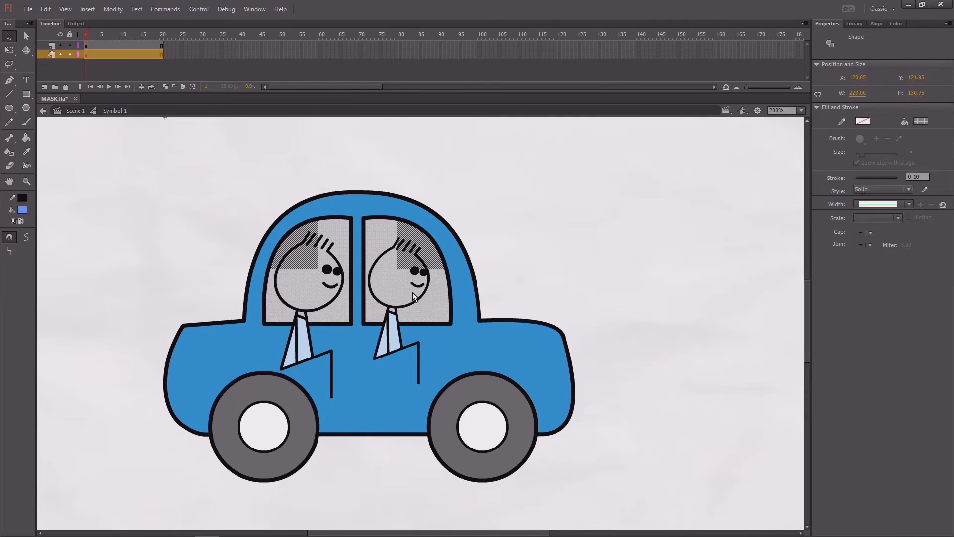
left_click(58, 46)
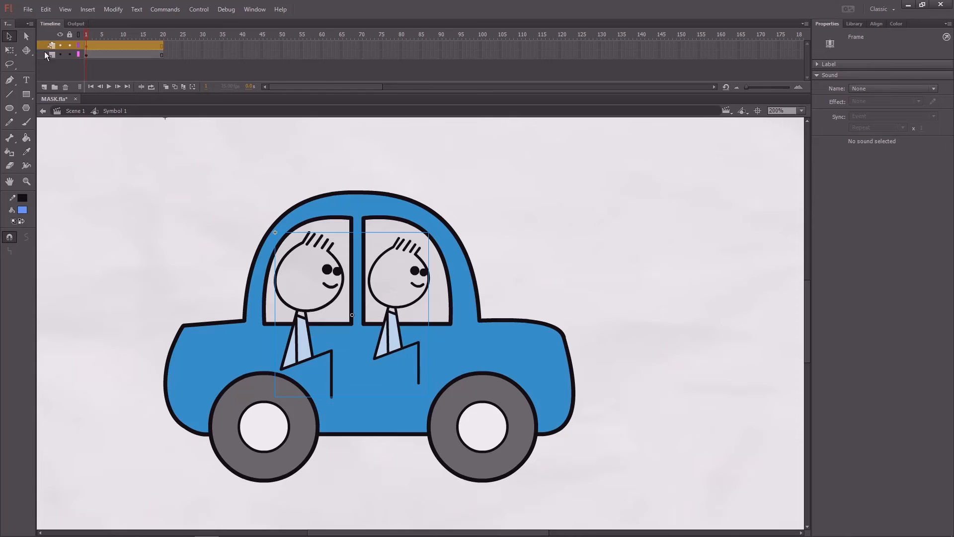
left_click(44, 87)
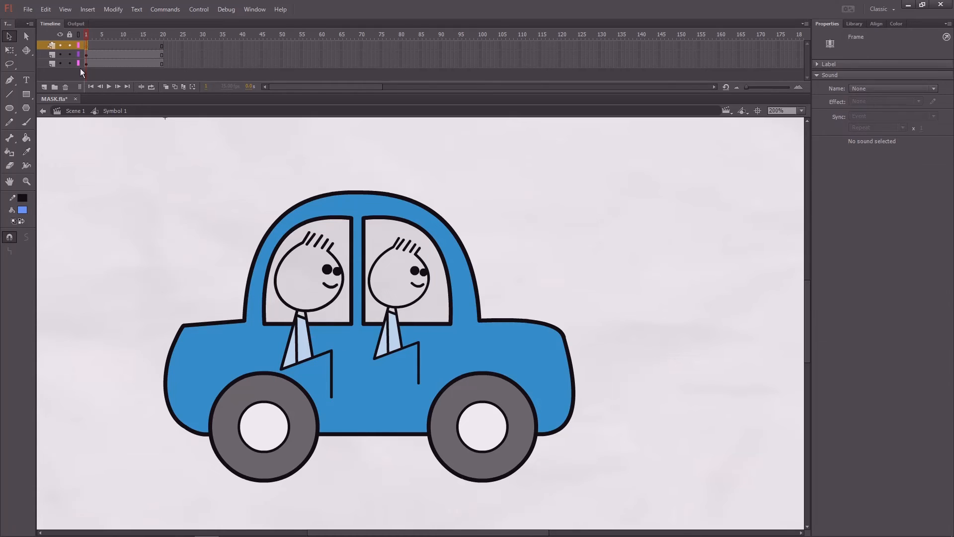
key("ctrl+shift+v")
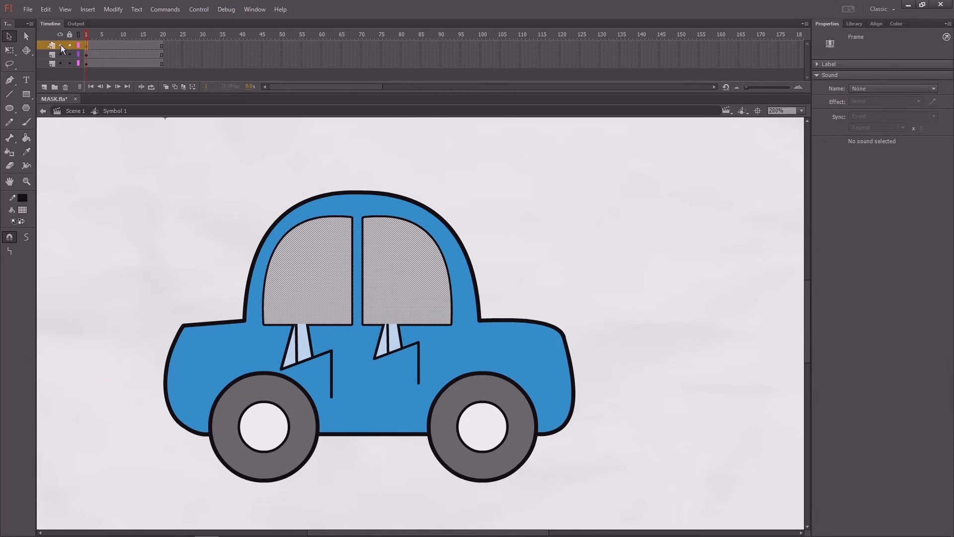
Step: Check the three layers' contents, and turn the top layer with the window fills into a mask for the figures' layer
left_click(60, 45)
left_click(60, 46)
left_click(60, 54)
left_click(60, 55)
left_click(59, 64)
left_click(46, 47)
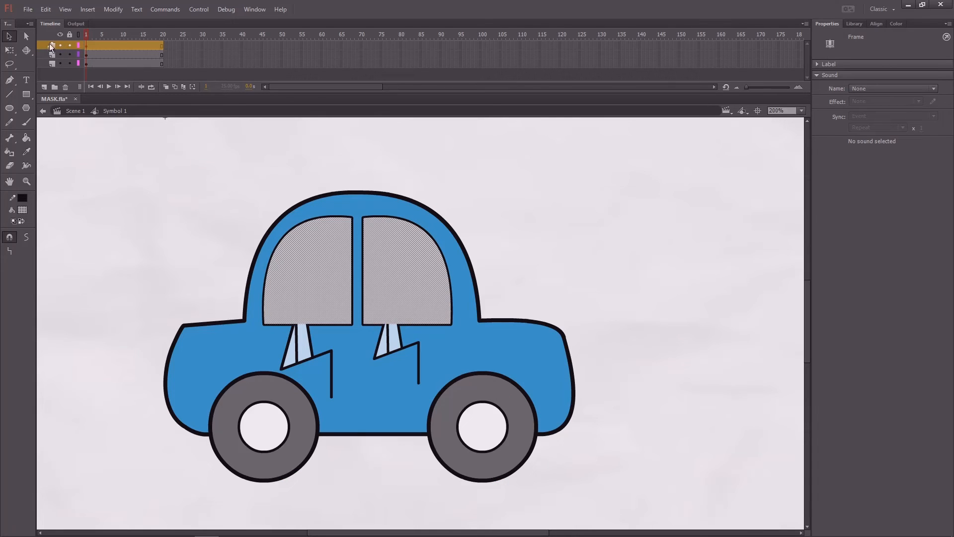
right_click(43, 43)
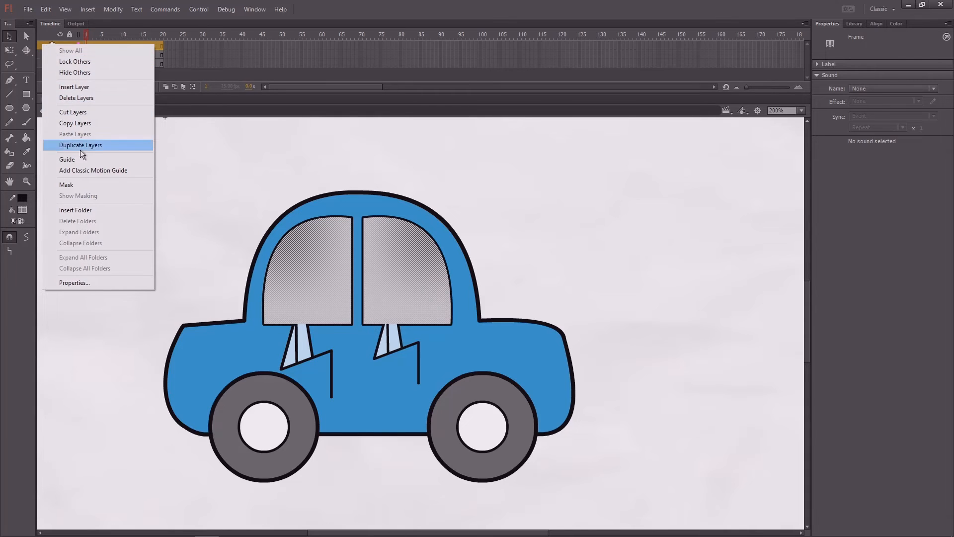
left_click(70, 184)
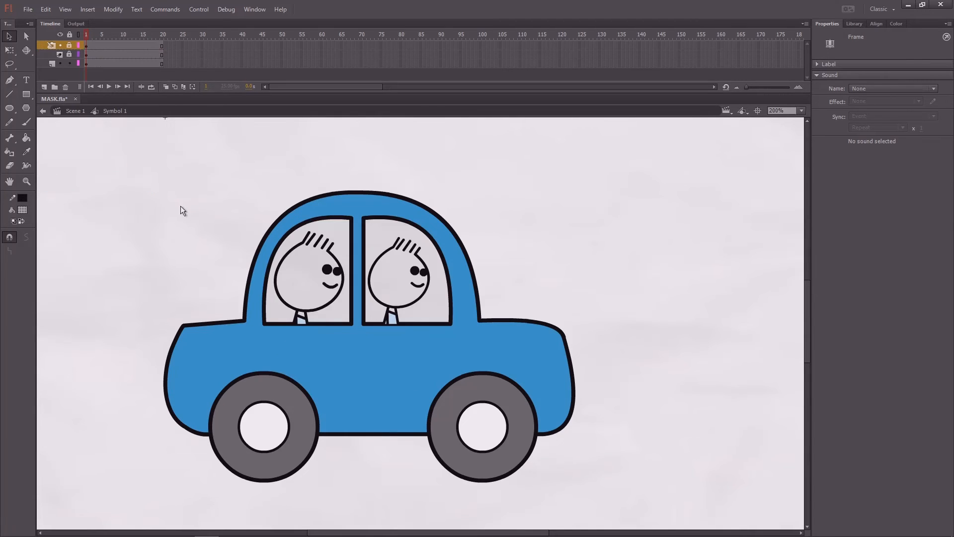
Step: Examine up close where the stick figures' necks meet the lower outlines of the car windows
left_click(180, 206)
mouse_move(175, 209)
left_mouse_down()
mouse_move(229, 203)
mouse_move(180, 198)
left_mouse_up()
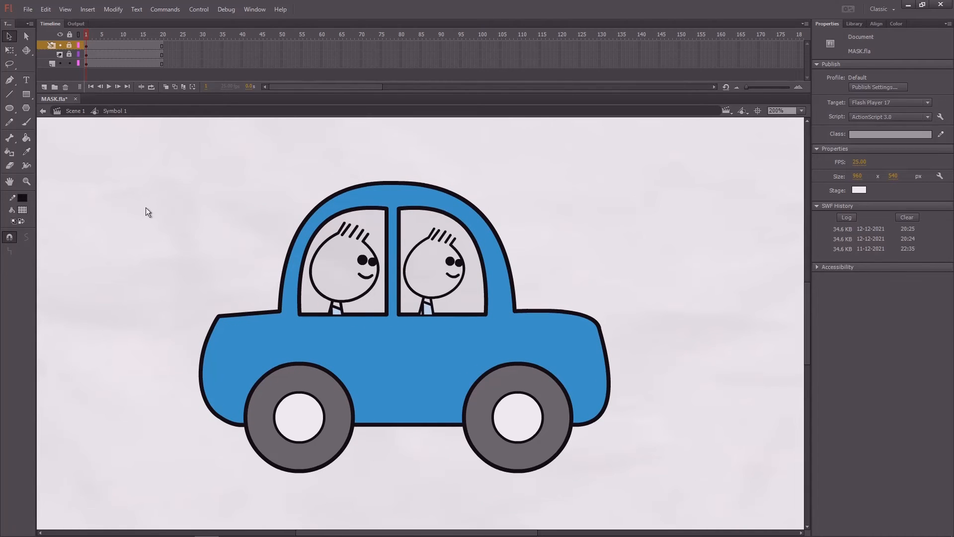
mouse_move(188, 202)
left_mouse_down()
mouse_move(183, 216)
mouse_move(192, 205)
left_mouse_up()
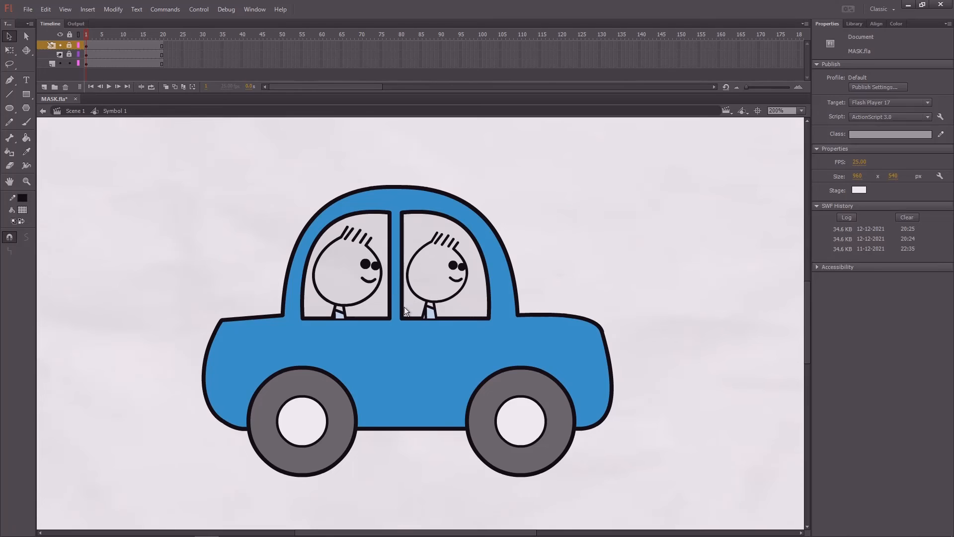
key("ctrl+equal")
left_click_drag(395, 312, 453, 257)
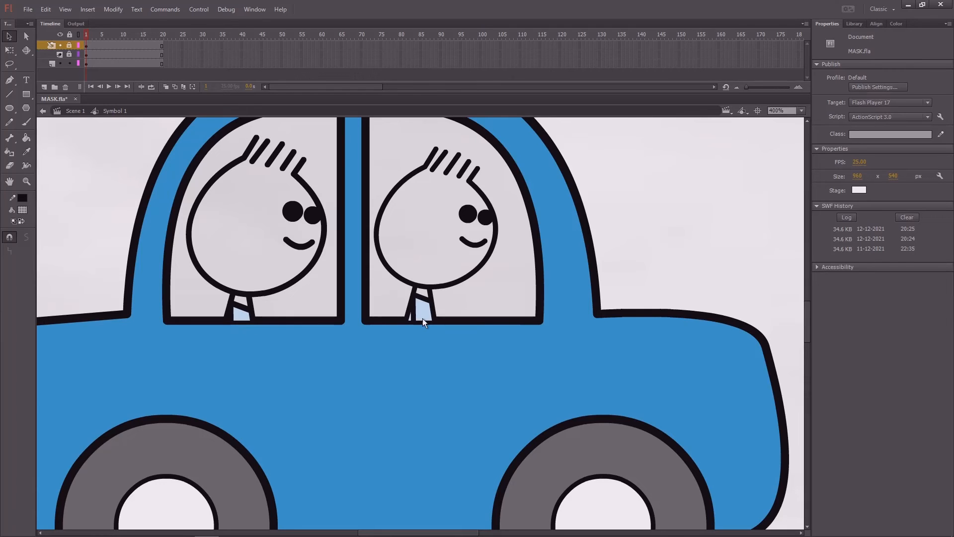
left_click_drag(386, 226, 410, 275)
Step: Copy the black outlines of both car windows, paste them in place on a new layer above the mask, and lock all layers
left_click(86, 61)
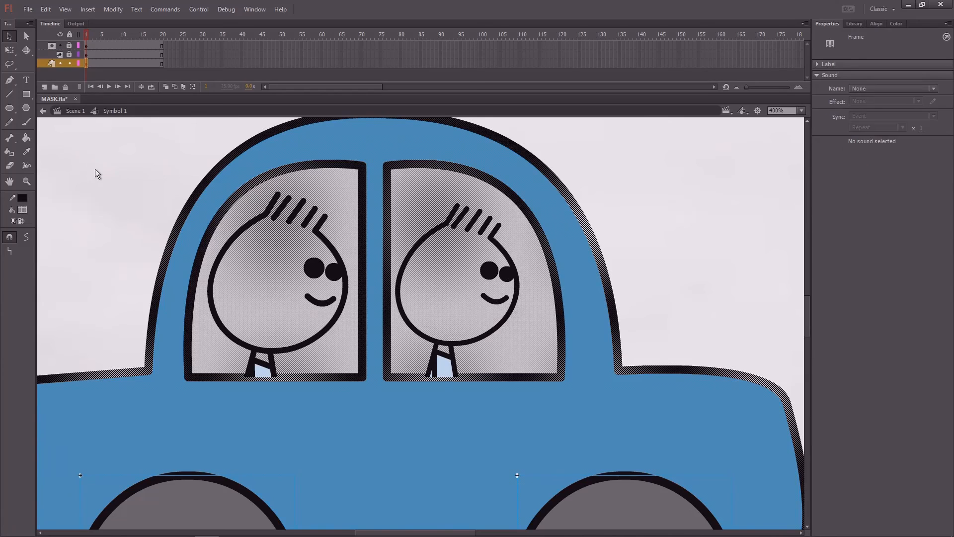
left_click(106, 178)
left_click(266, 177)
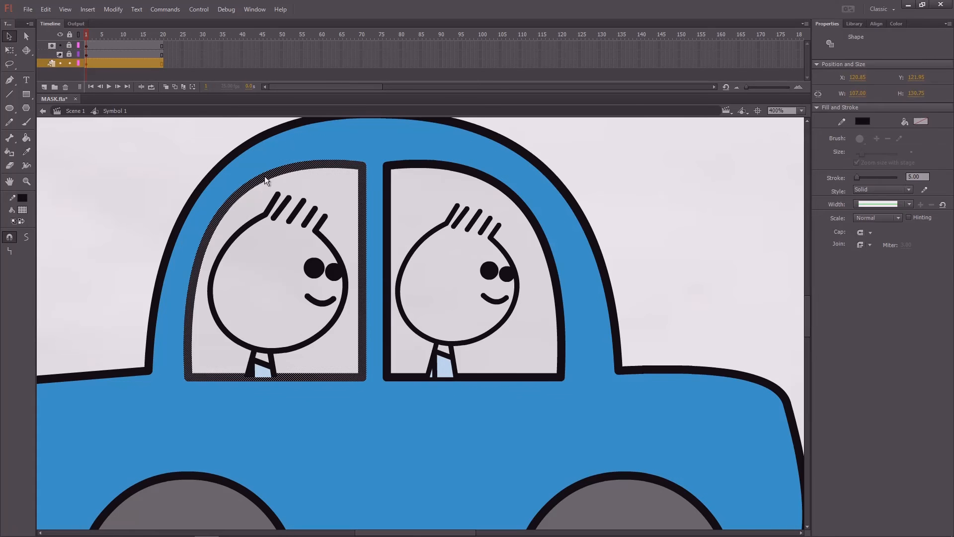
left_click(404, 164, "shift")
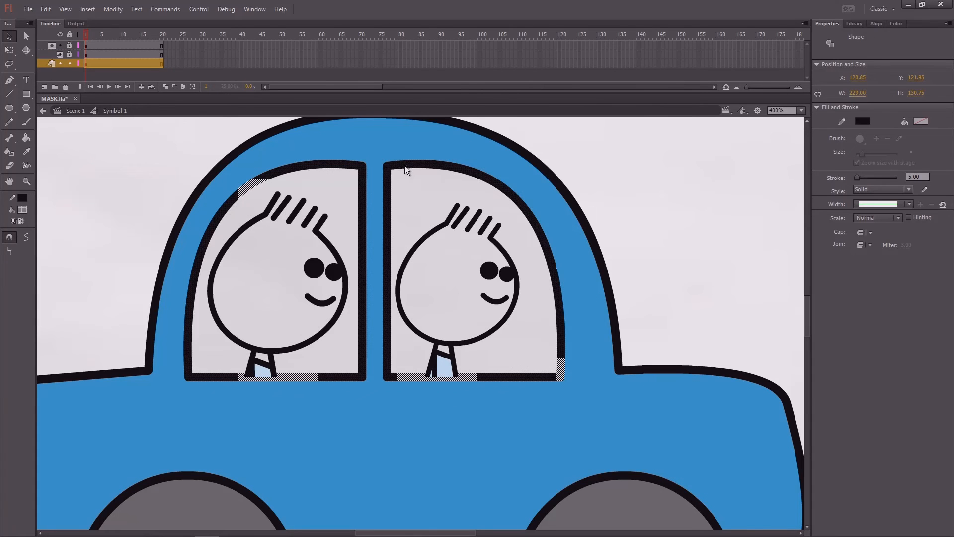
left_click(47, 46)
left_click(44, 87)
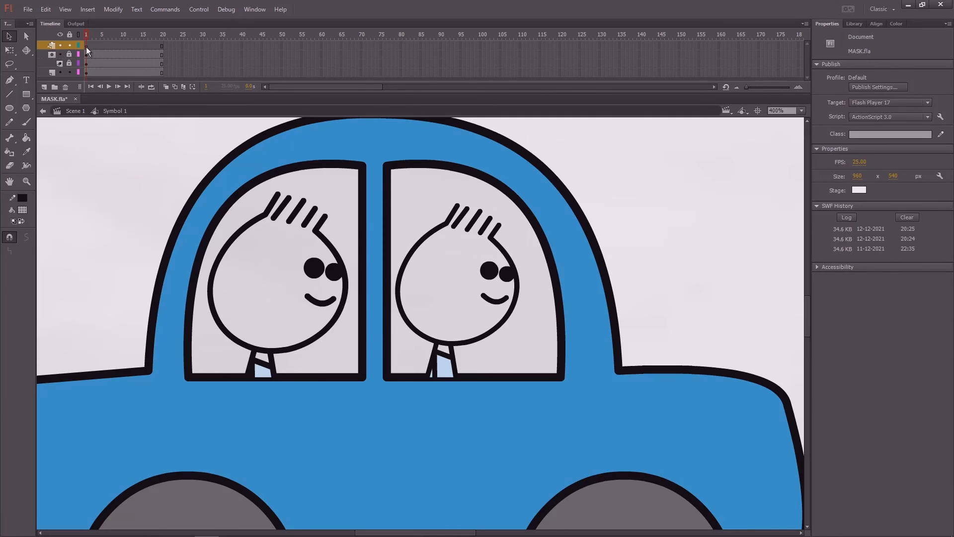
left_click(83, 59)
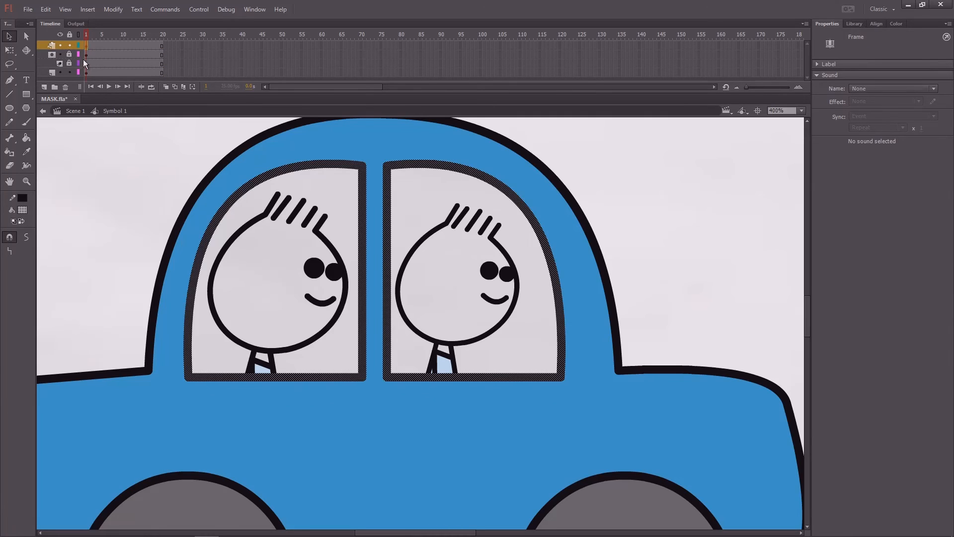
left_click(70, 34)
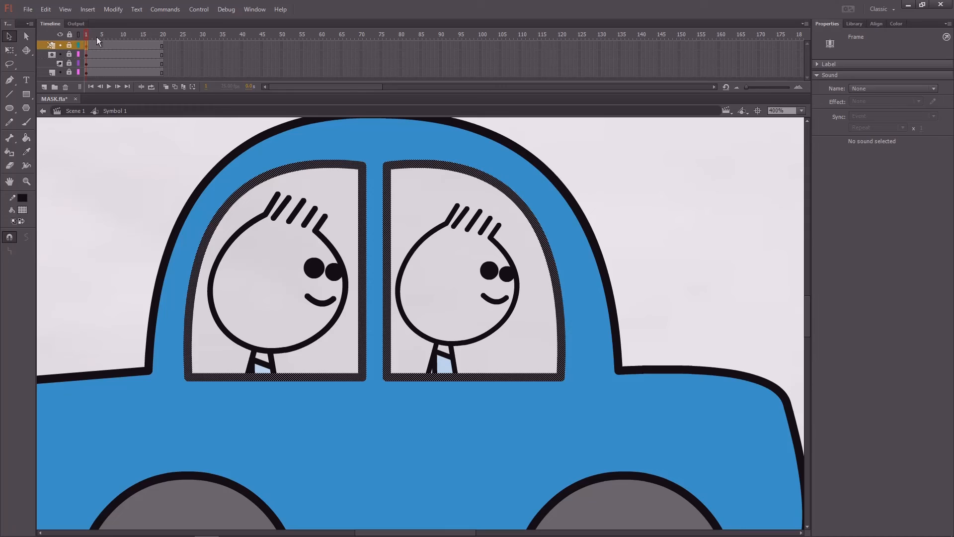
left_click(70, 45)
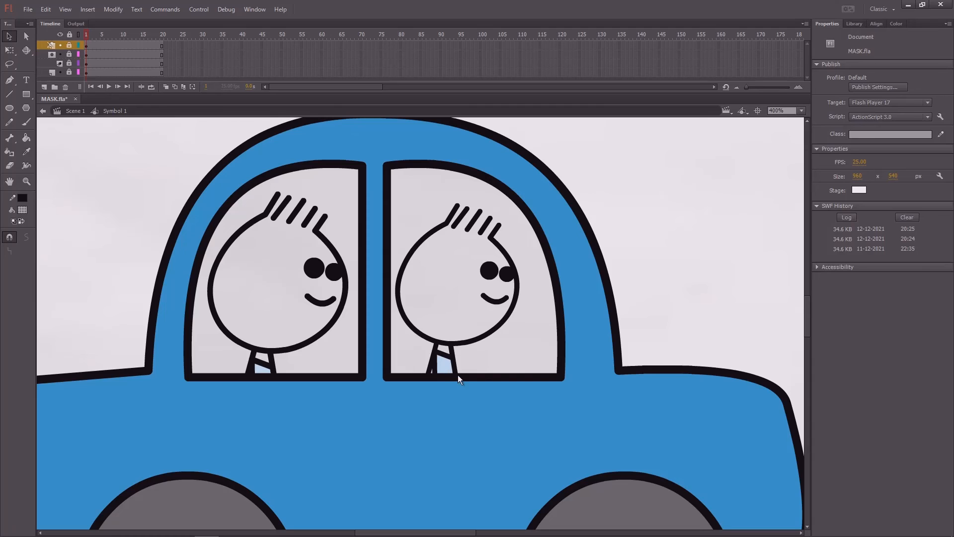
Step: Check what each of the car symbol's four layers contributes by hiding and showing them in turn
left_click_drag(599, 208, 623, 218)
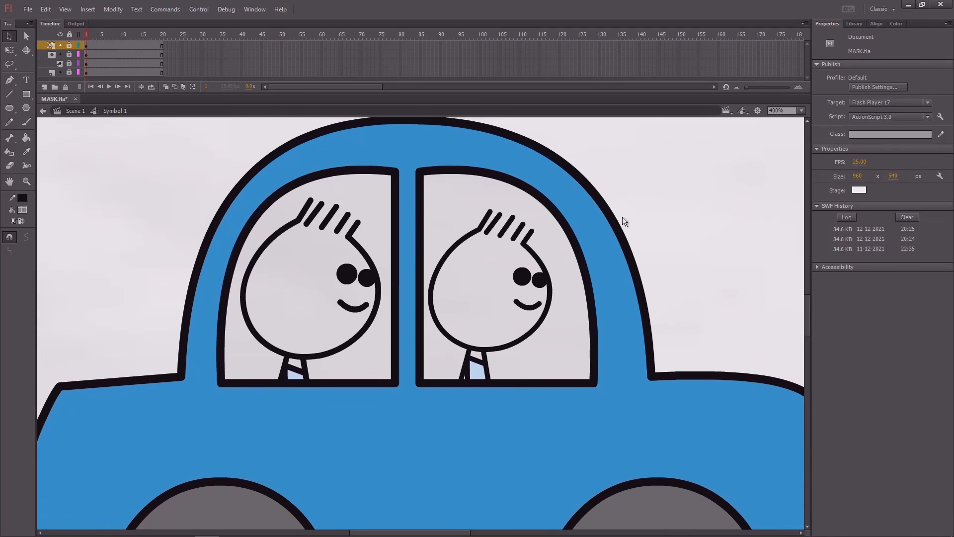
left_click(59, 46)
left_click(60, 54)
left_click(60, 54)
left_click(60, 63)
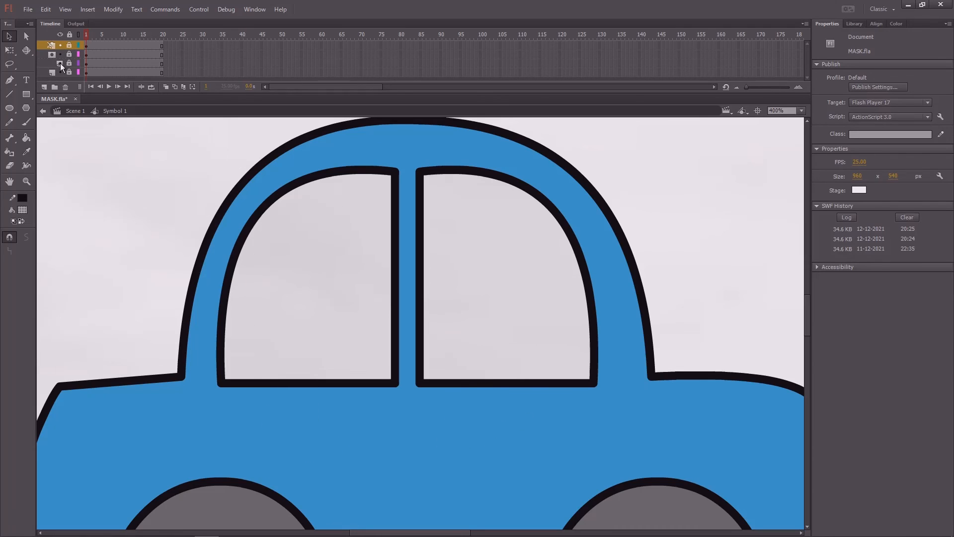
left_click(60, 64)
left_click(61, 72)
left_click(60, 72)
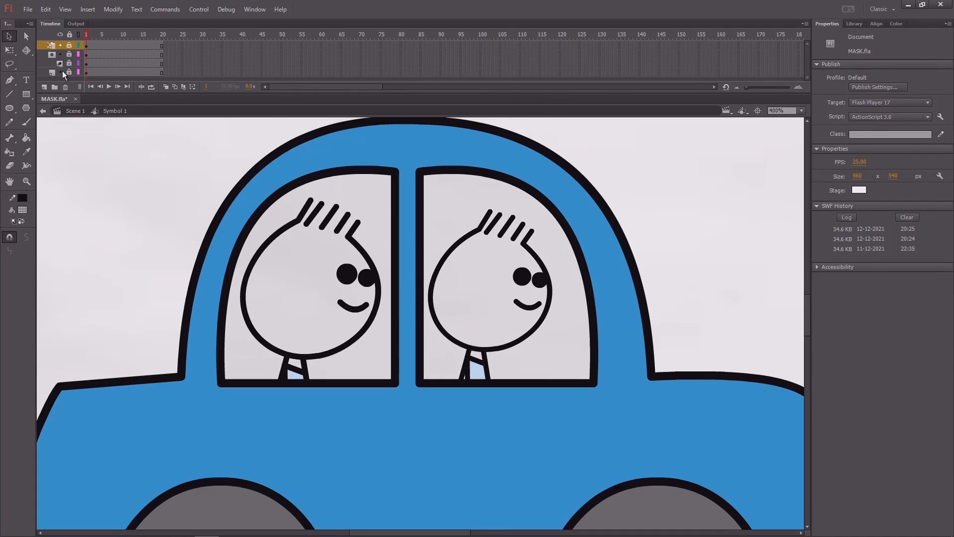
left_click_drag(114, 43, 73, 62)
Step: Save the document MASK.fla and return from the car symbol to Scene 1
key("ctrl+minus")
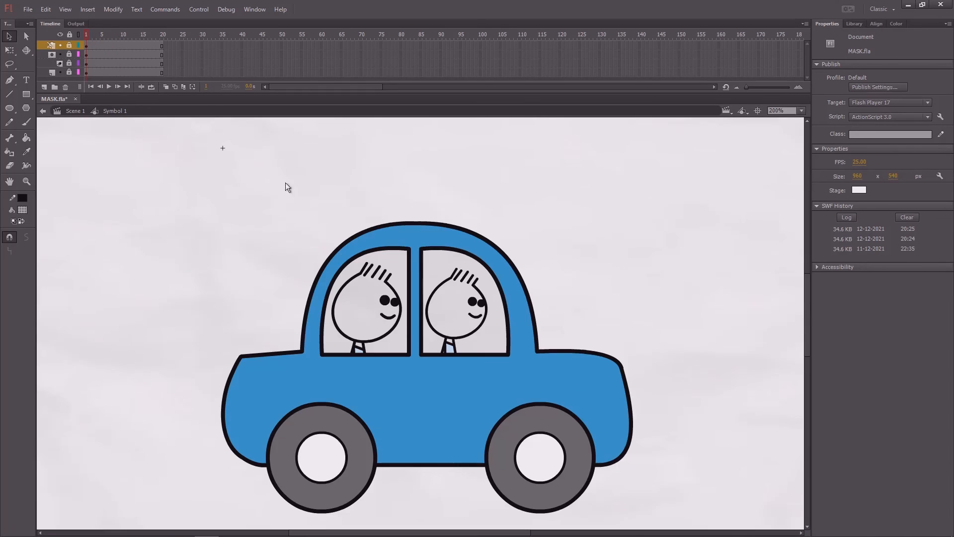
key("ctrl+minus")
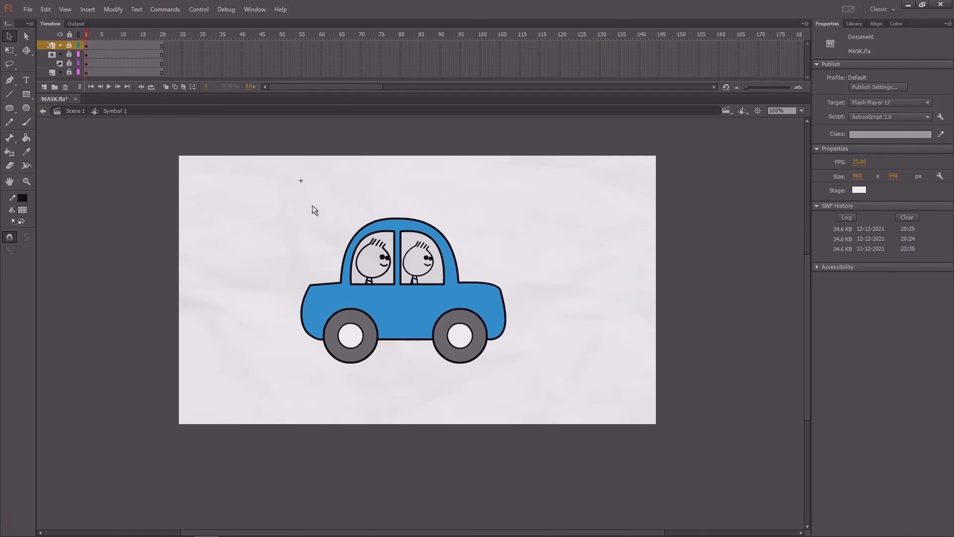
left_click_drag(345, 184, 326, 215)
key("ctrl+s")
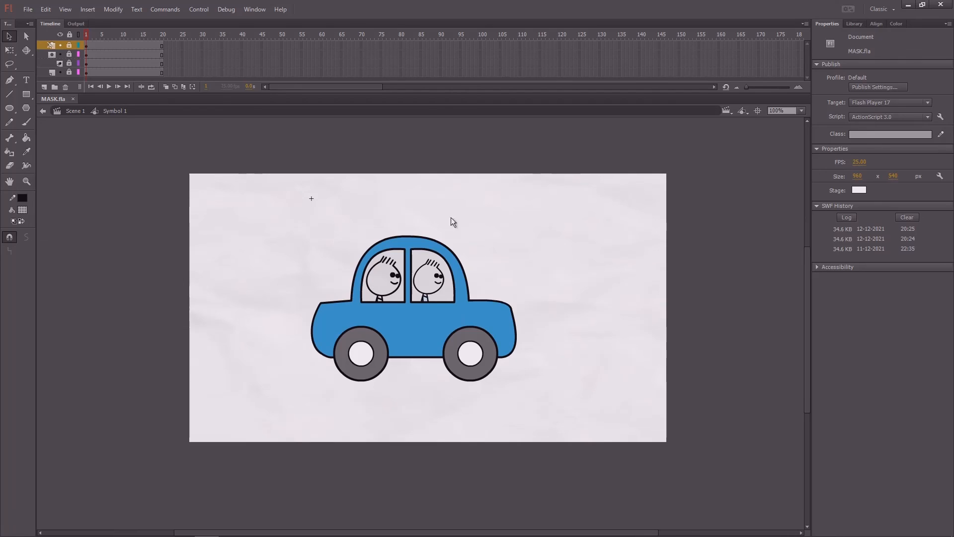
left_click_drag(453, 228, 442, 201)
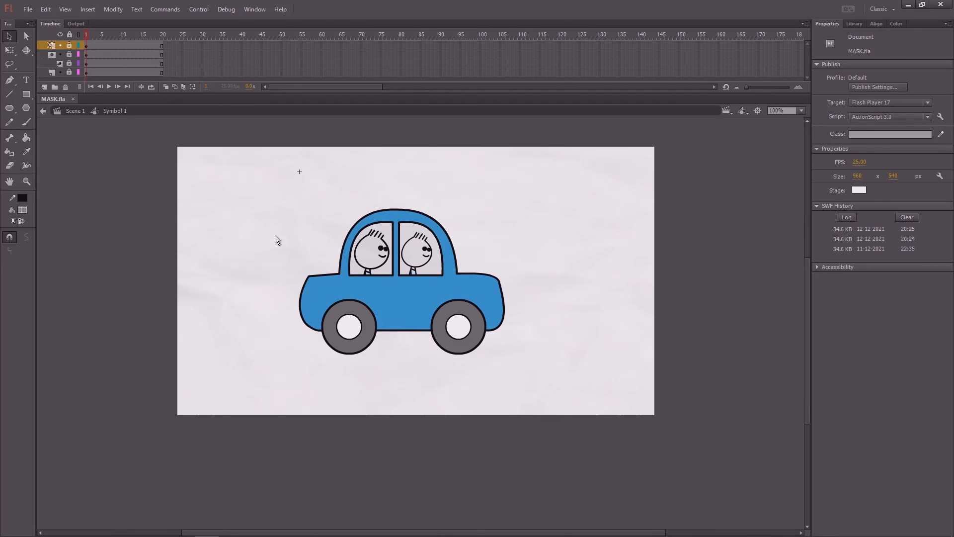
left_click(75, 111)
left_click_drag(110, 37, 37, 72)
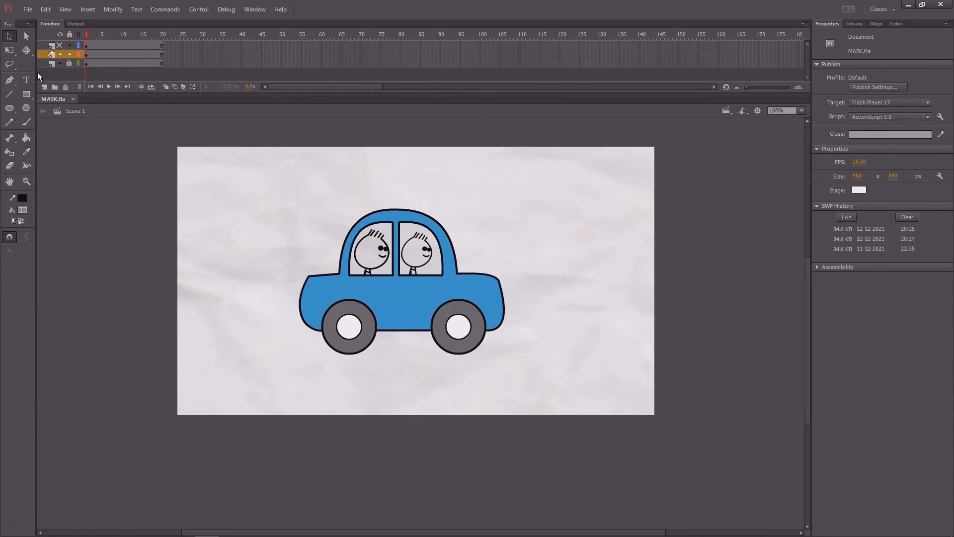